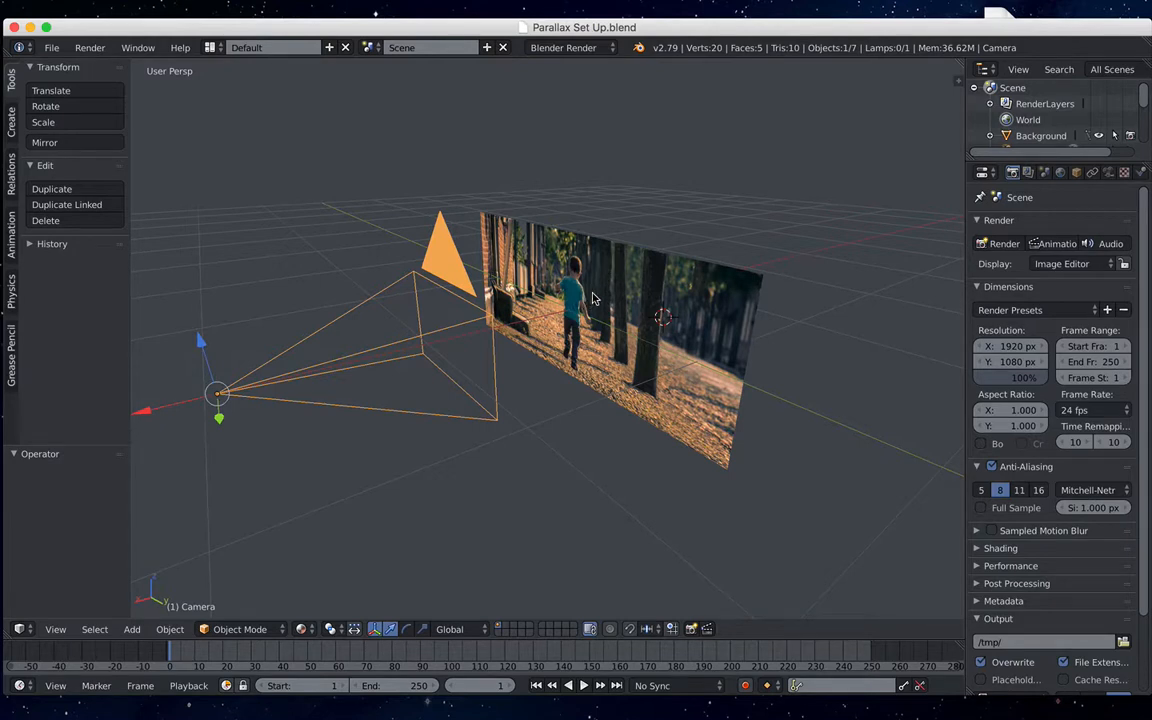
# - Split the 3D view into two side-by-side views, hide the second view's tool shelf and switch it to the camera view
pyautogui.moveTo(592, 298); pyautogui.dragTo(575, 290, button='middle')
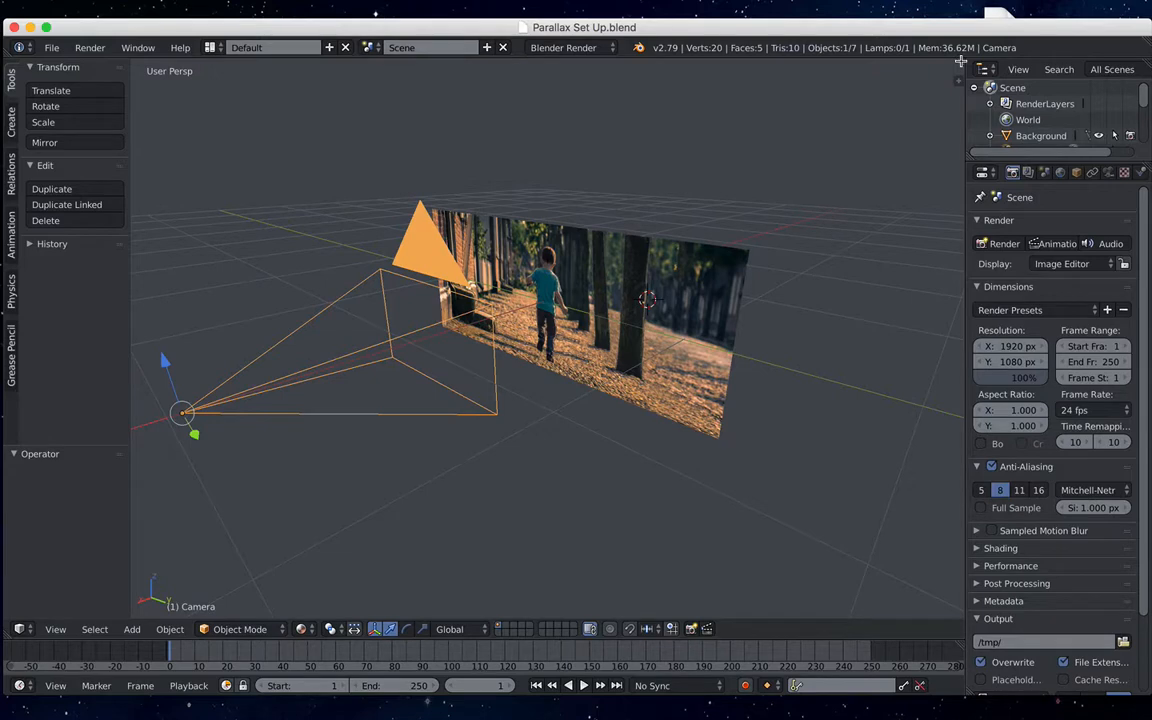
pyautogui.moveTo(960, 62); pyautogui.dragTo(497, 82)
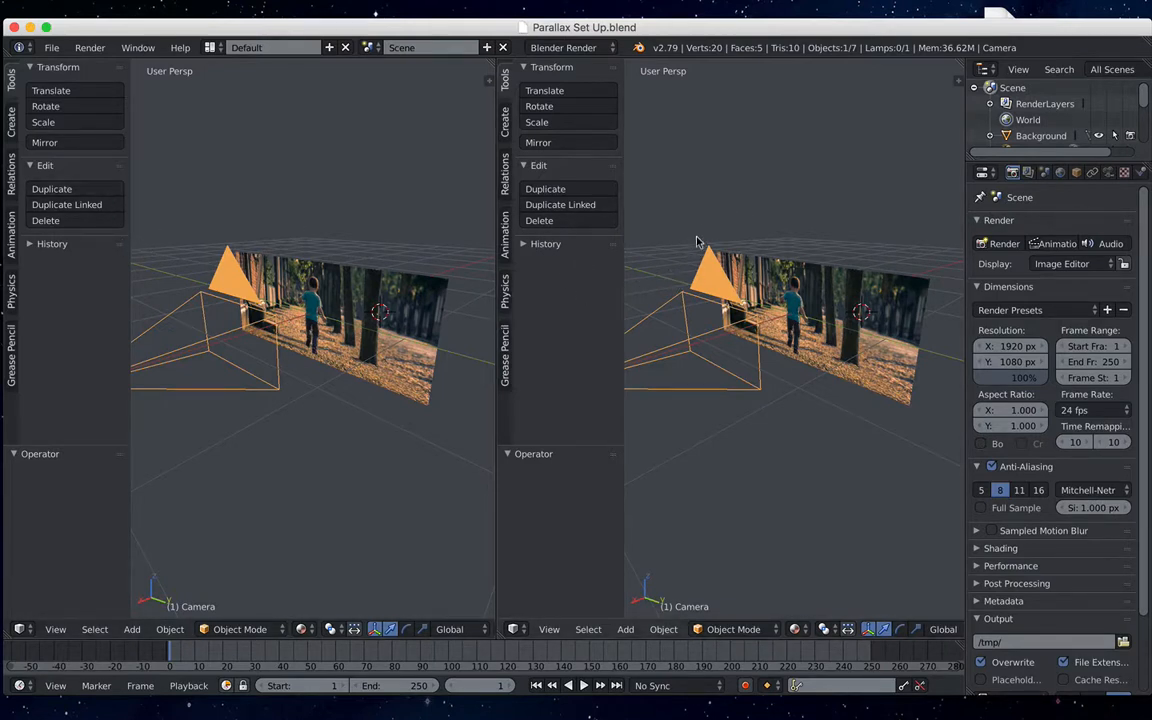
pyautogui.press('t')
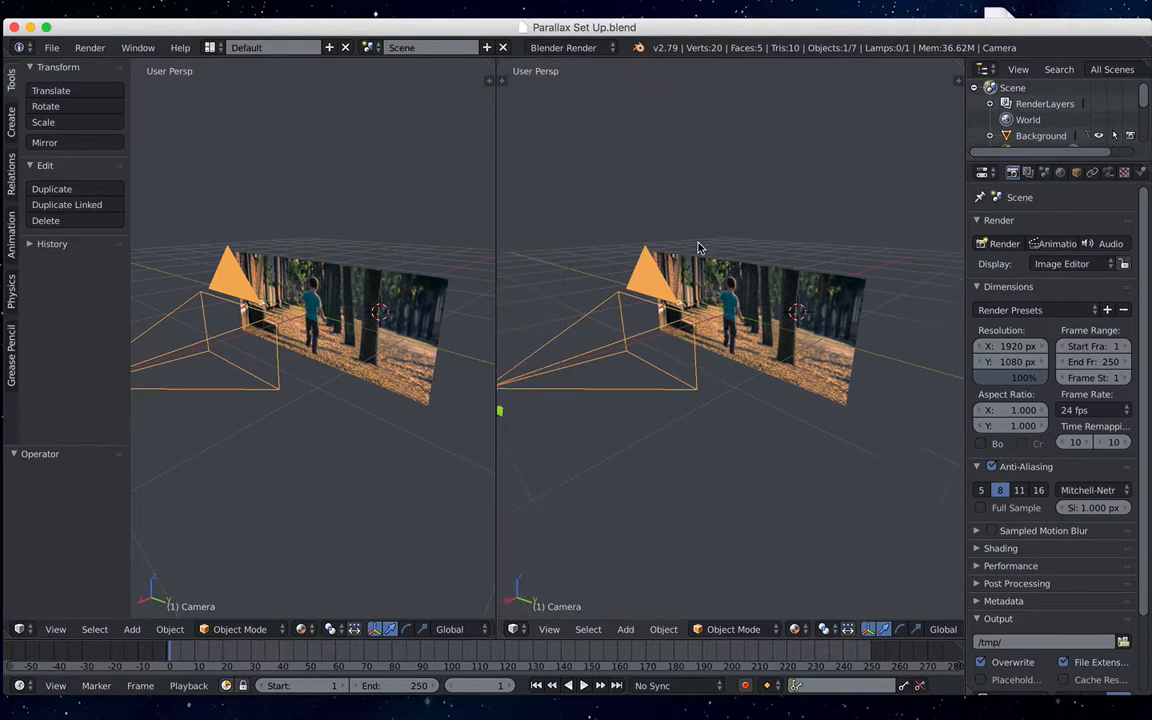
pyautogui.moveTo(589, 239)
pyautogui.mouseDown(button='middle')
pyautogui.moveTo(700, 270)
pyautogui.moveTo(606, 252)
pyautogui.mouseUp(button='middle')
pyautogui.moveTo(728, 273); pyautogui.dragTo(665, 265, button='middle')
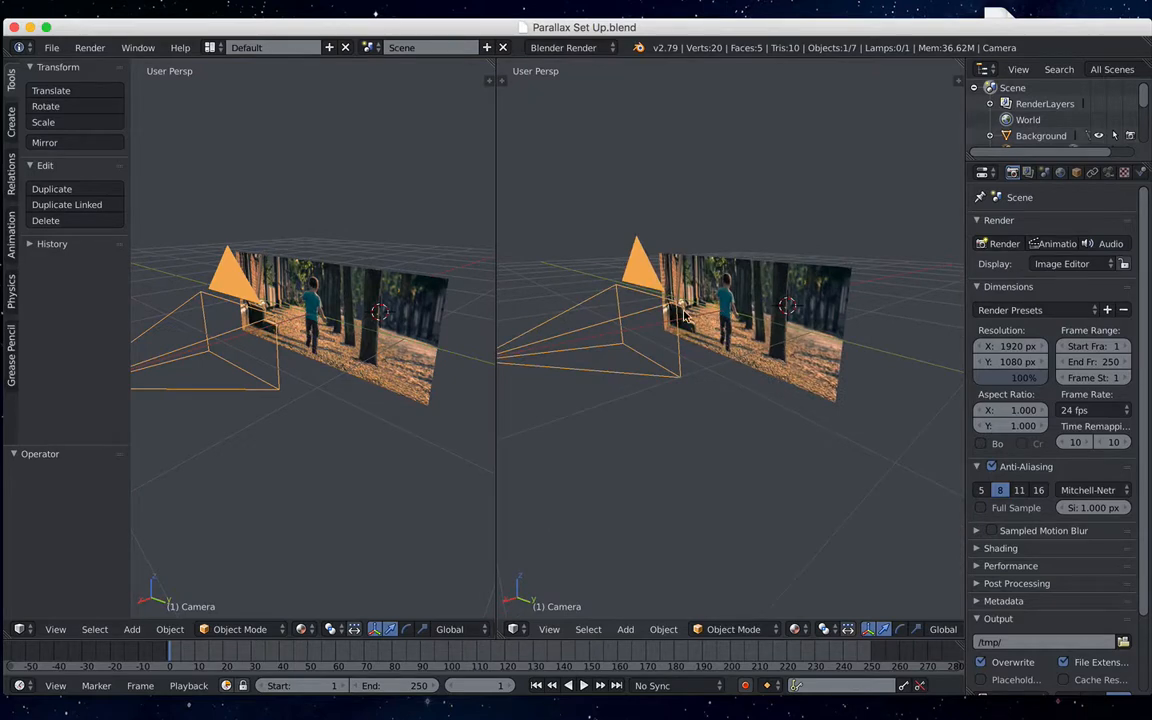
pyautogui.press('KP_0')
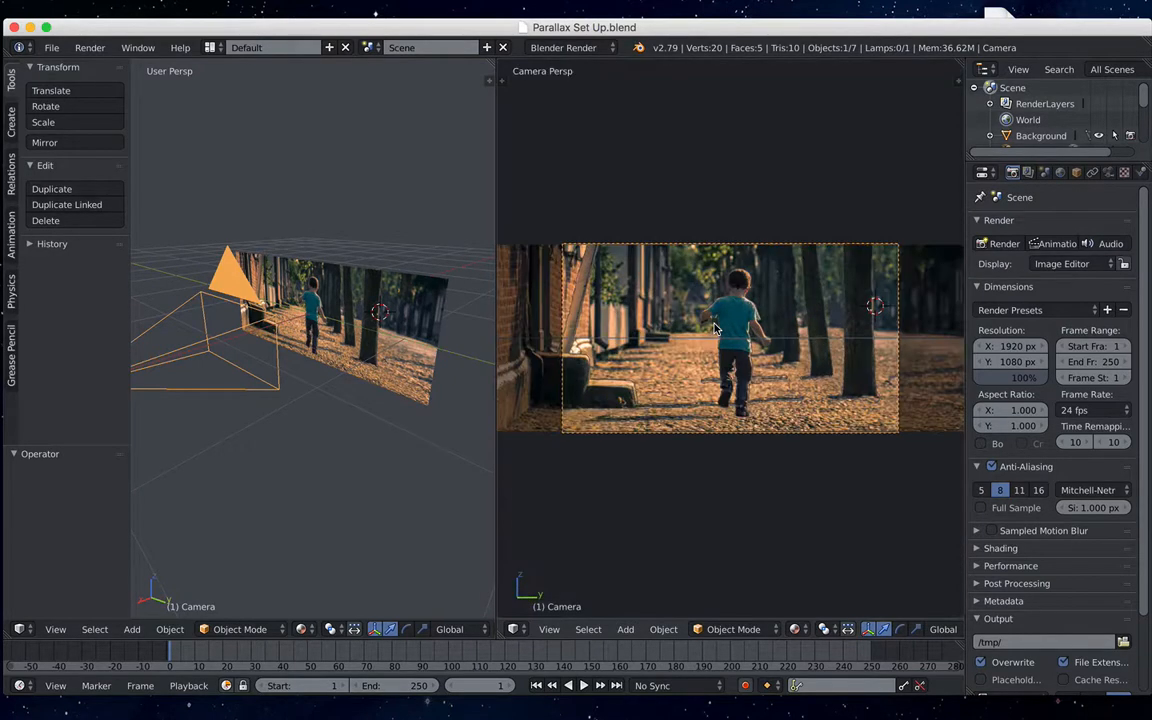
pyautogui.scroll(-1, 718, 334)
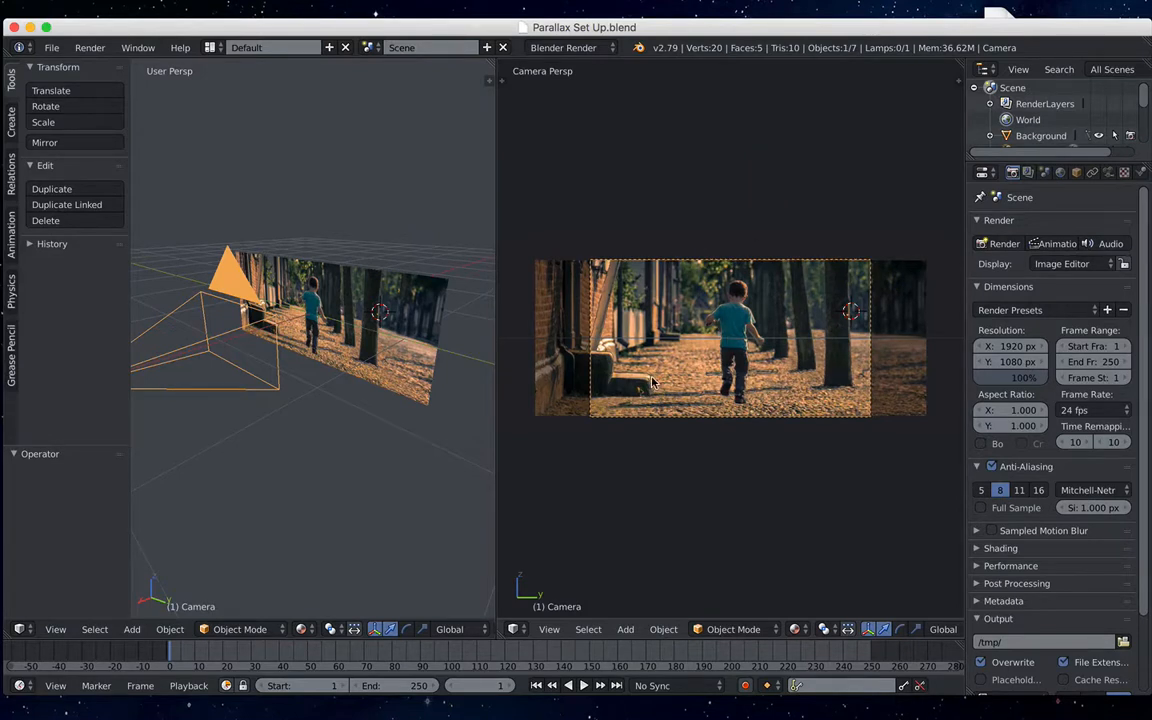
pyautogui.scroll(1, 670, 374)
pyautogui.scroll(-1, 684, 364)
# - Select the Background plane from the stack of overlapping image planes in the perspective view
pyautogui.keyDown('shift'); pyautogui.moveTo(305, 341); pyautogui.dragTo(314, 306, button='middle'); pyautogui.keyUp('shift')
pyautogui.scroll(1, 351, 328)
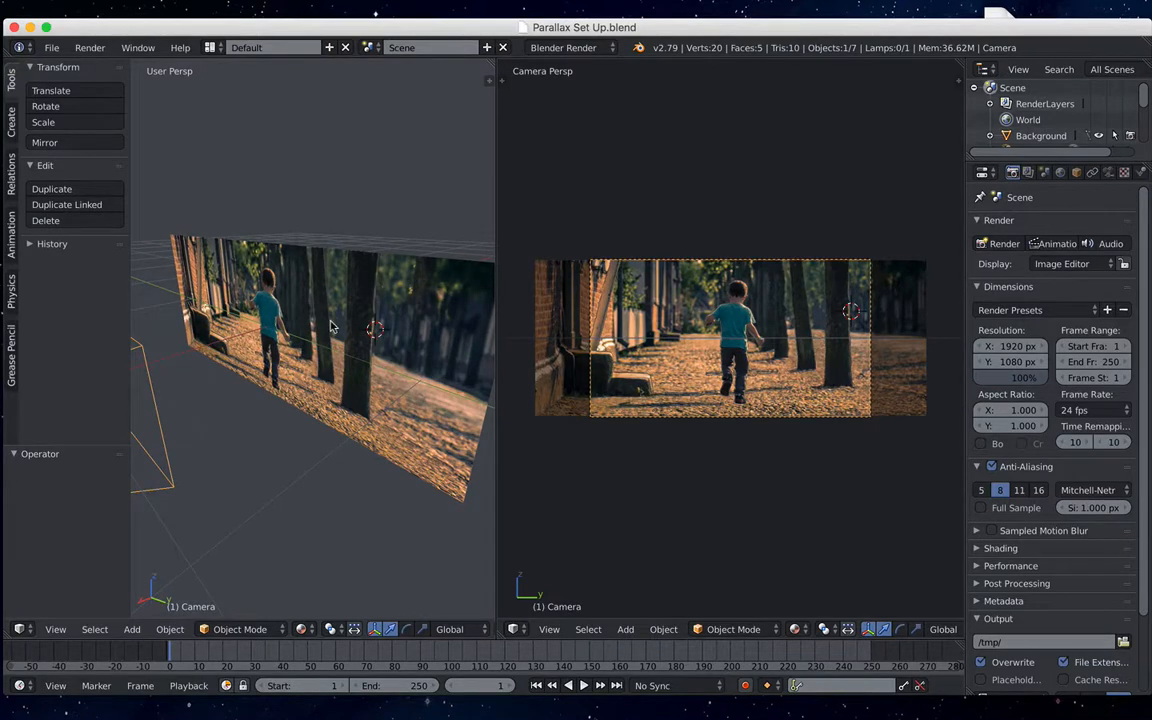
pyautogui.rightClick(422, 300)
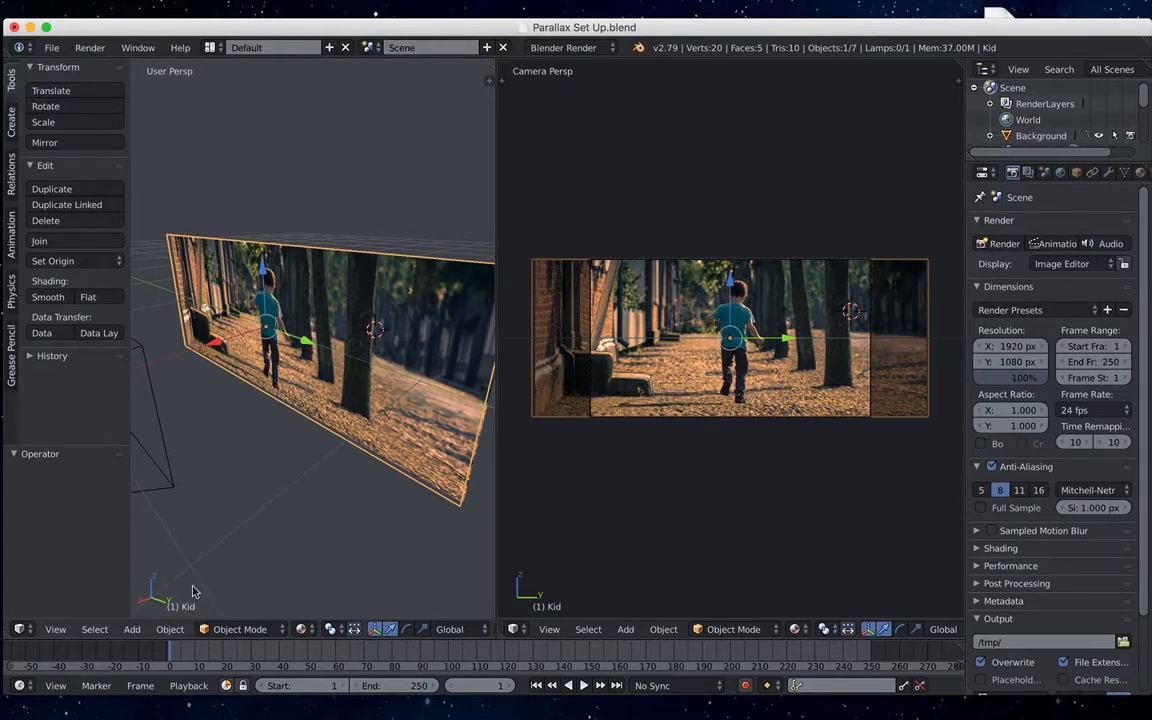
pyautogui.rightClick(352, 327)
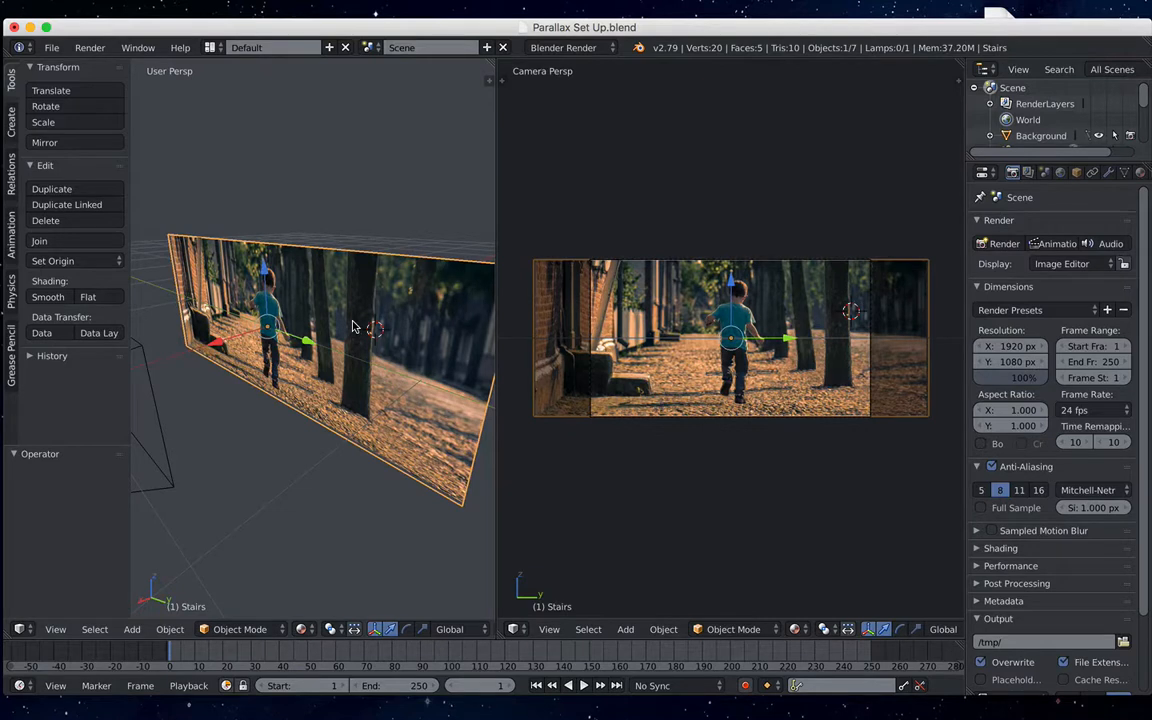
pyautogui.rightClick(352, 327)
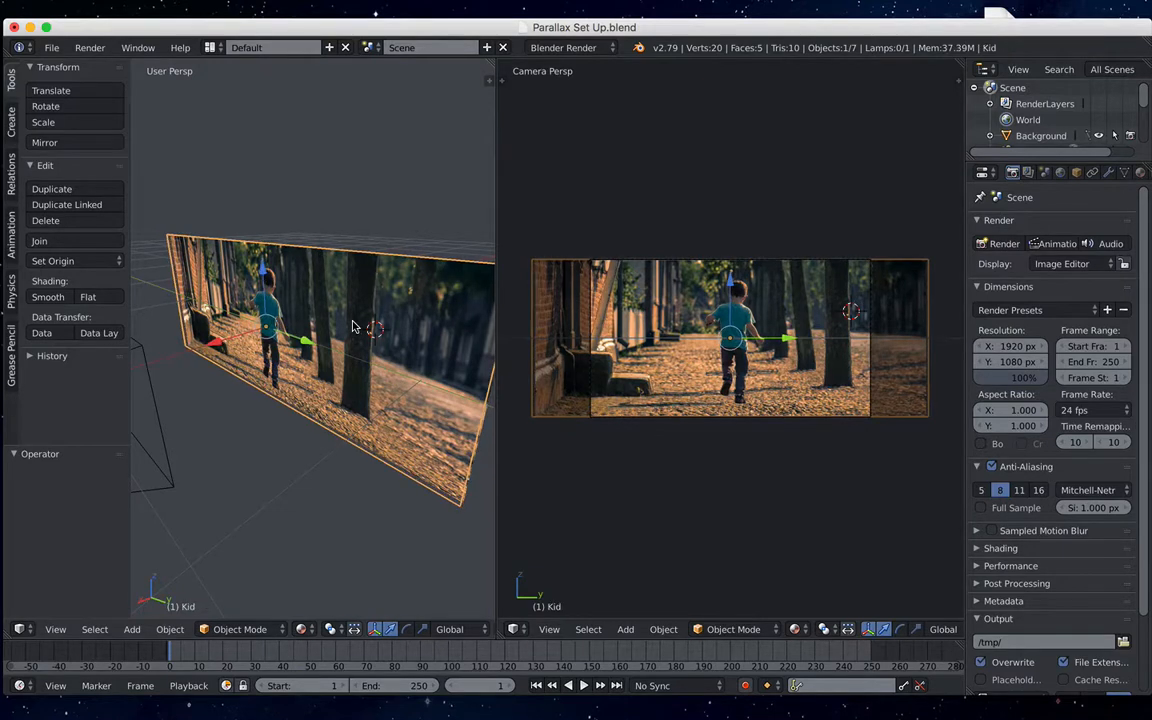
pyautogui.rightClick(352, 327)
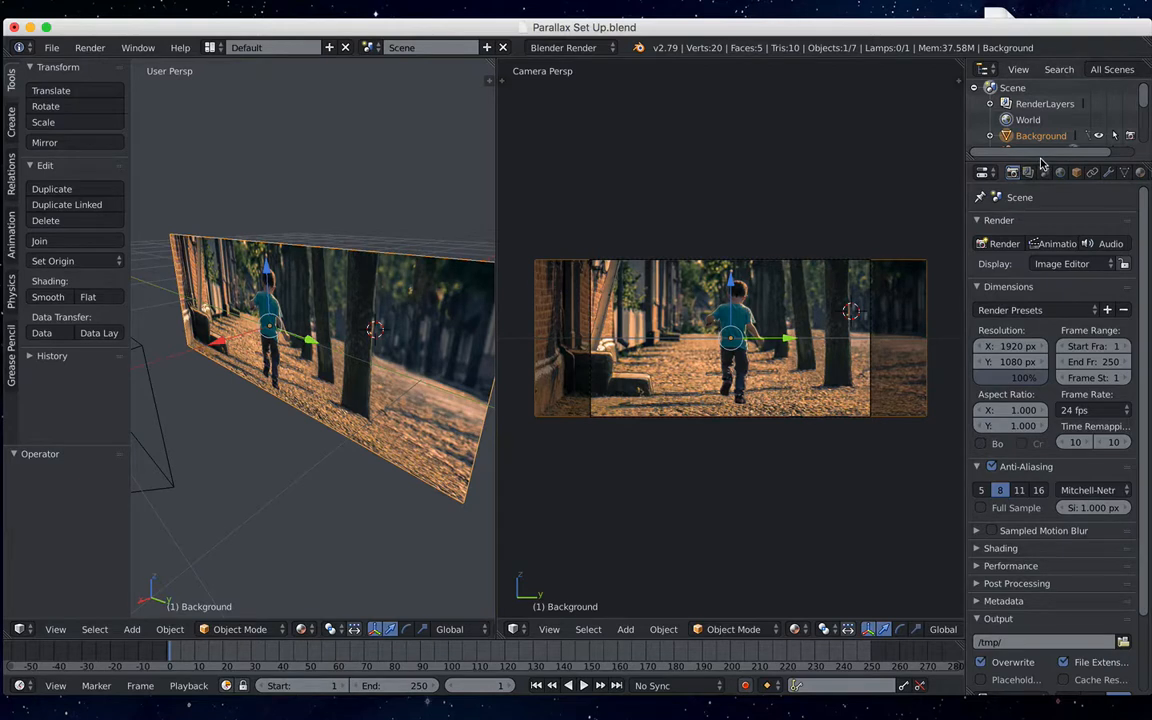
# - Enlarge the outliner, go through the Lamp, Kid, Camera and Stairs objects, return to Background and shrink the outliner again
pyautogui.moveTo(1040, 160); pyautogui.dragTo(1047, 270)
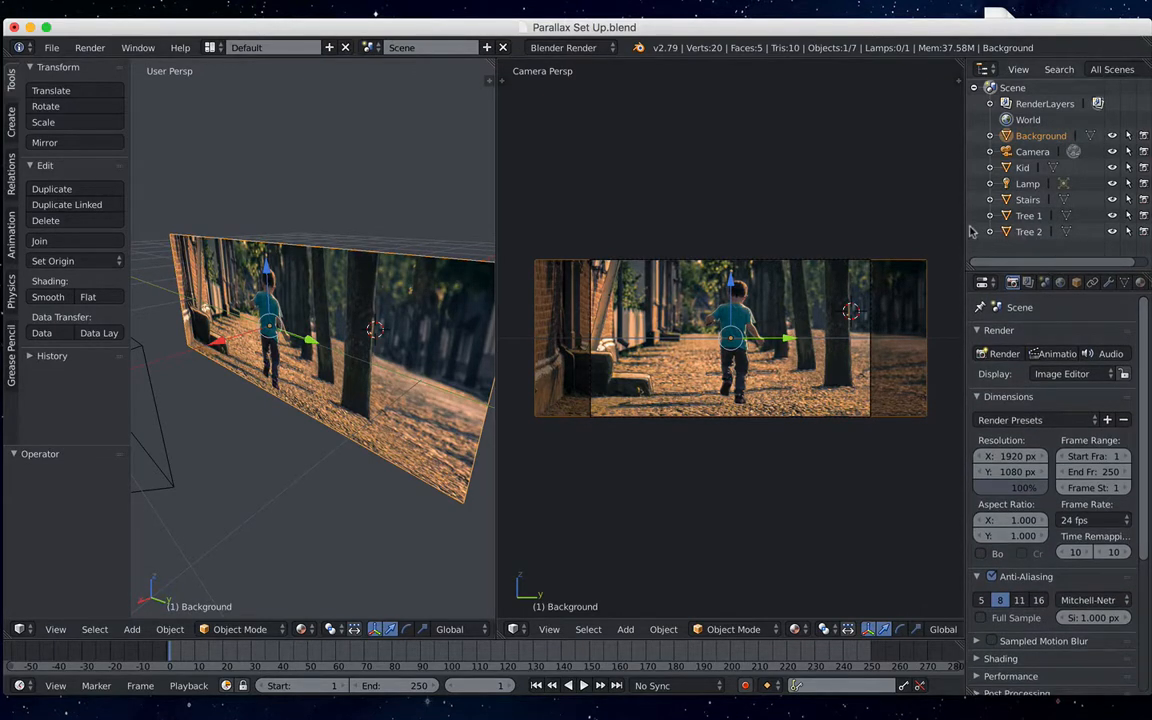
pyautogui.moveTo(964, 225); pyautogui.dragTo(923, 220)
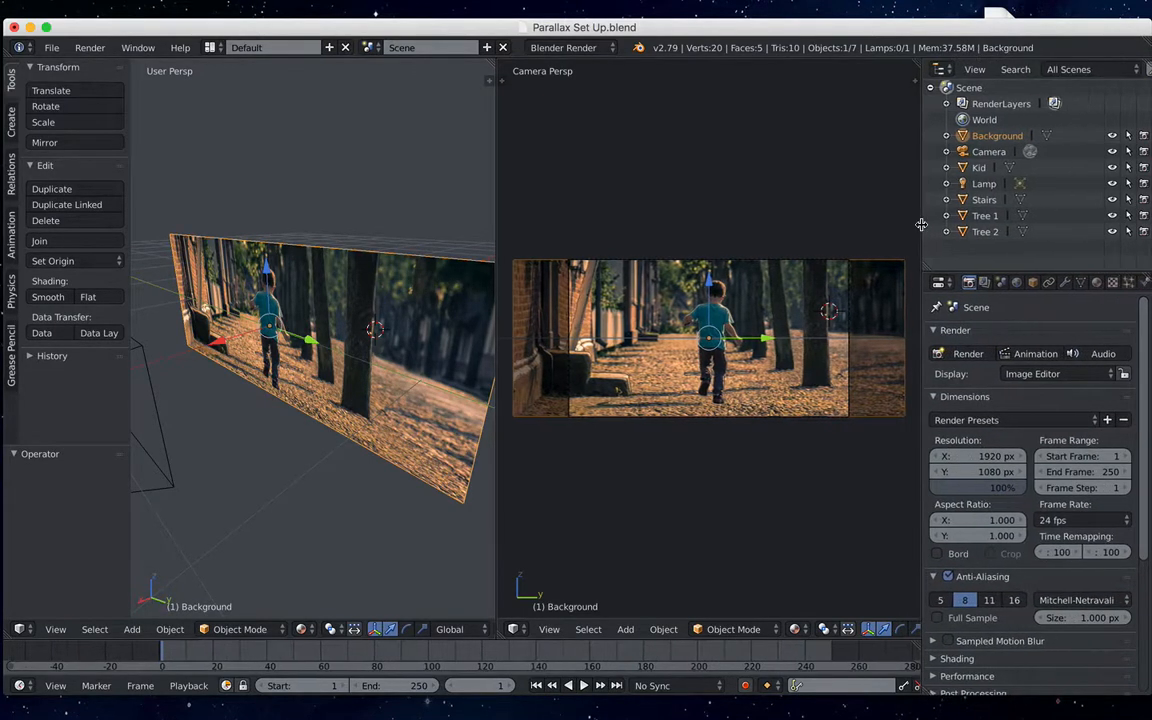
pyautogui.click(984, 184)
pyautogui.click(978, 167)
pyautogui.click(988, 151)
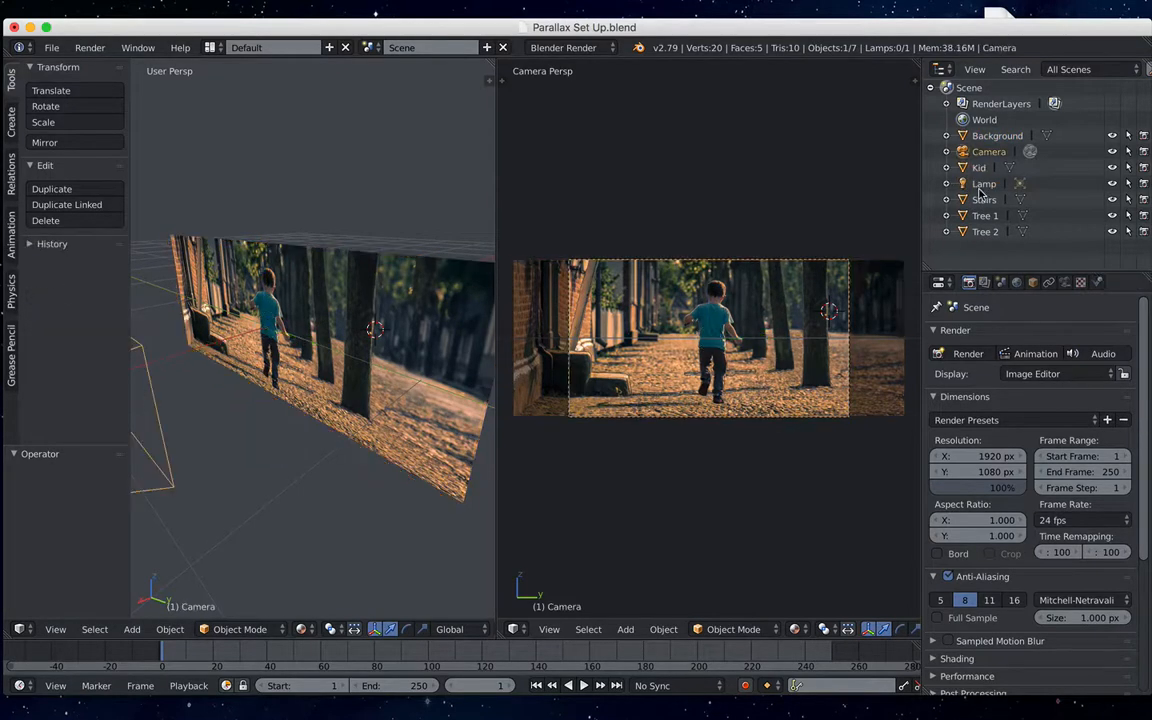
pyautogui.click(983, 197)
pyautogui.click(983, 184)
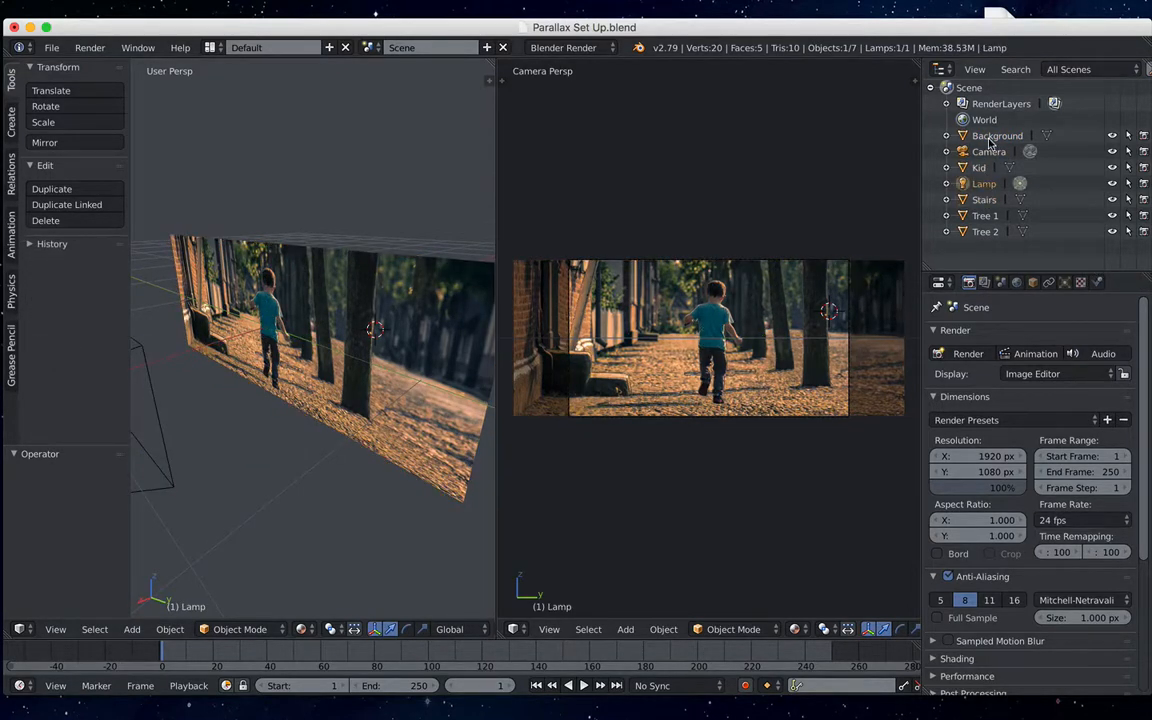
pyautogui.click(990, 138)
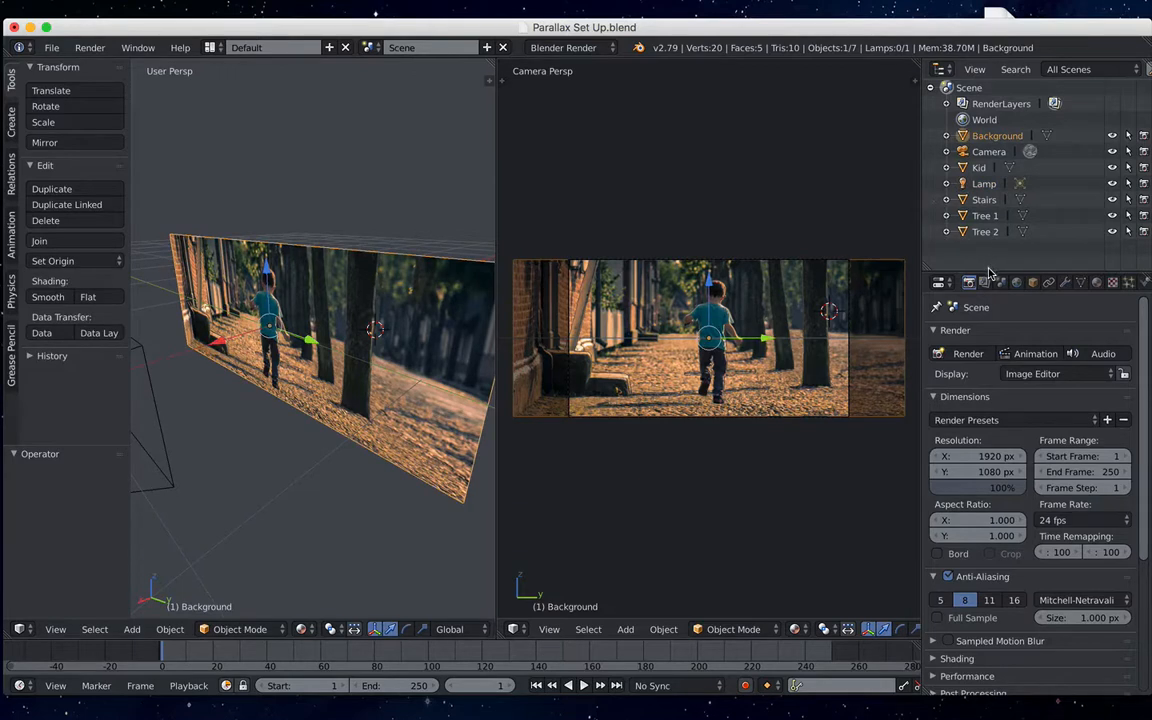
pyautogui.moveTo(988, 272); pyautogui.dragTo(990, 185)
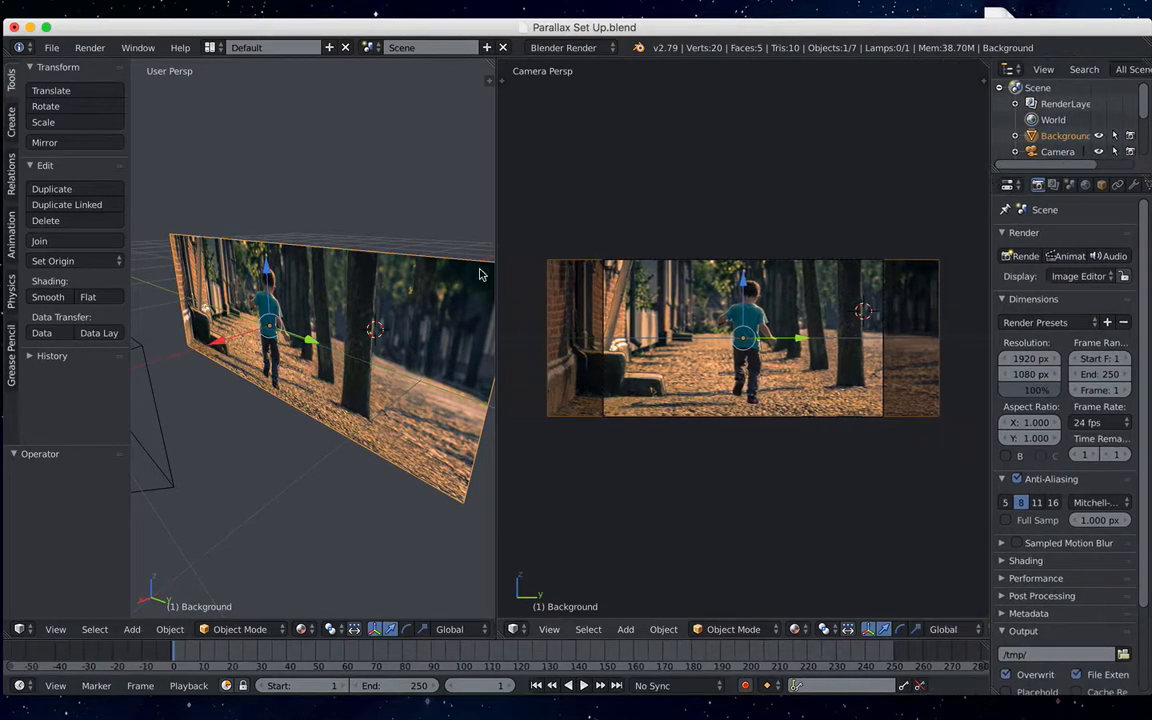
# - Move the Background plane away from the camera by about -0.070 along the global X axis
pyautogui.scroll(4, 325, 300)
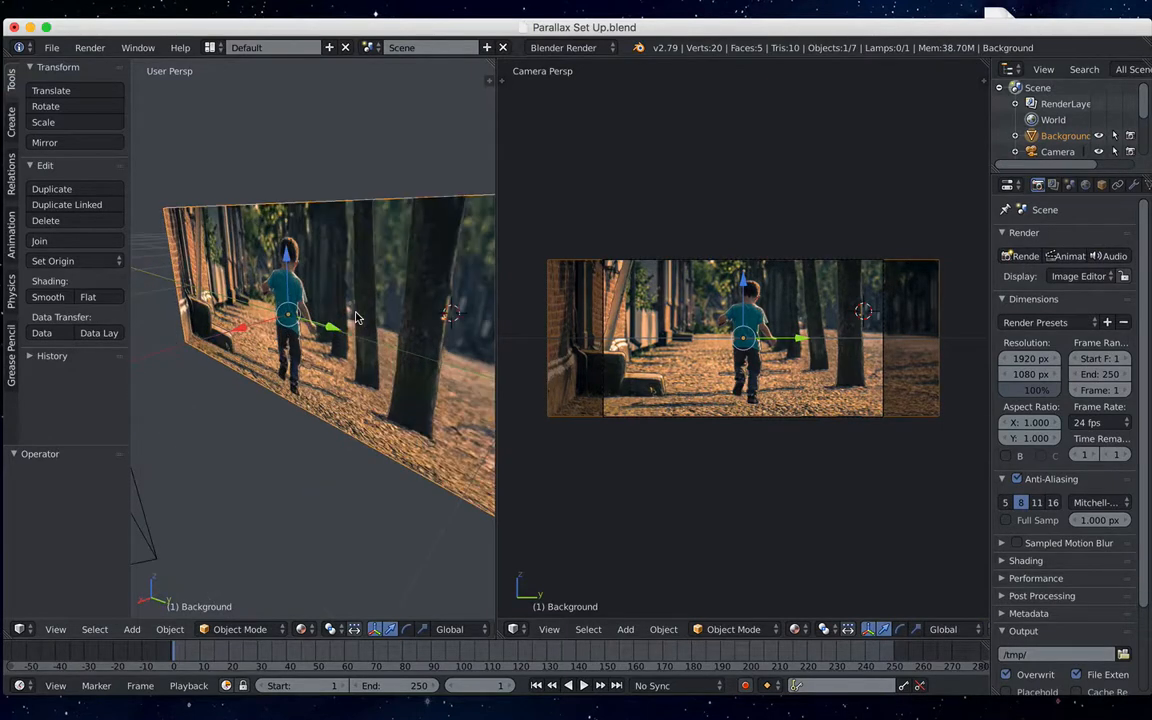
pyautogui.moveTo(349, 316); pyautogui.dragTo(338, 329, button='middle')
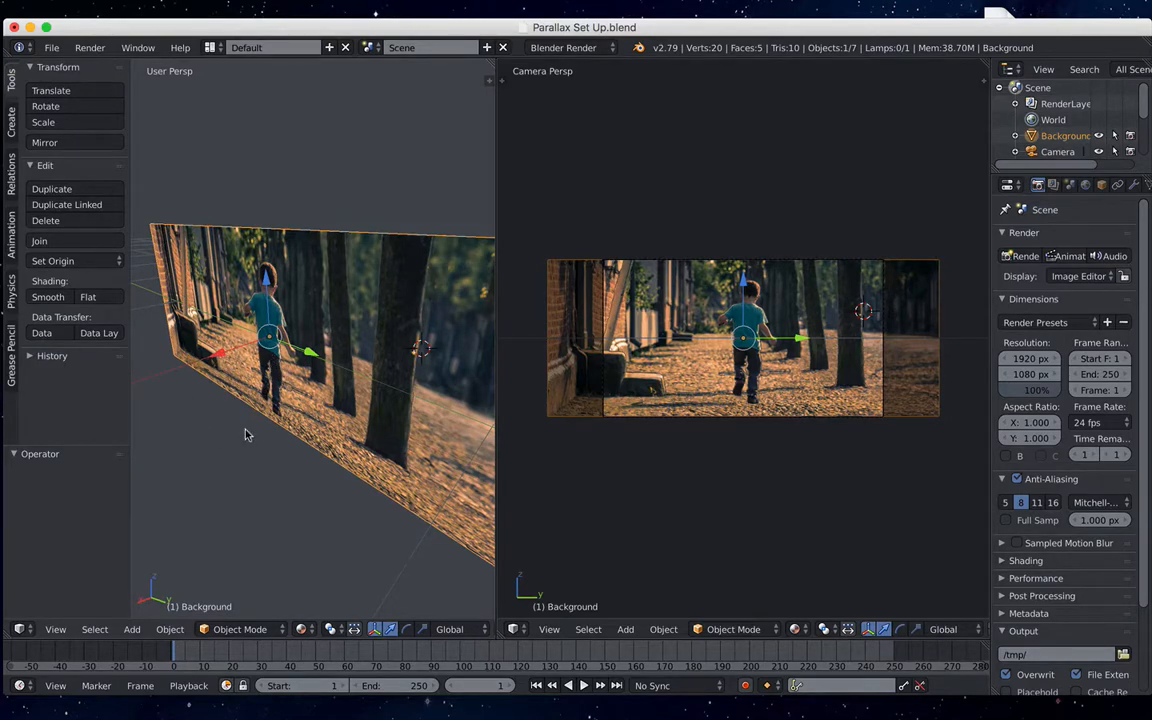
pyautogui.press('g')
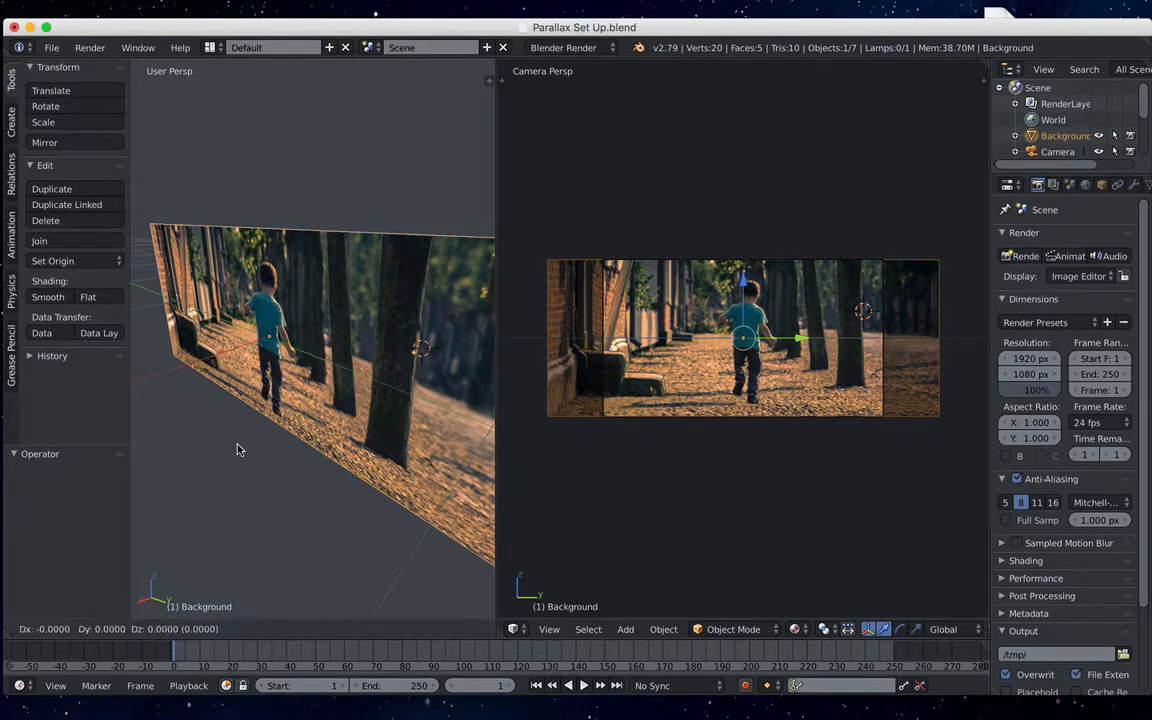
pyautogui.press('x')
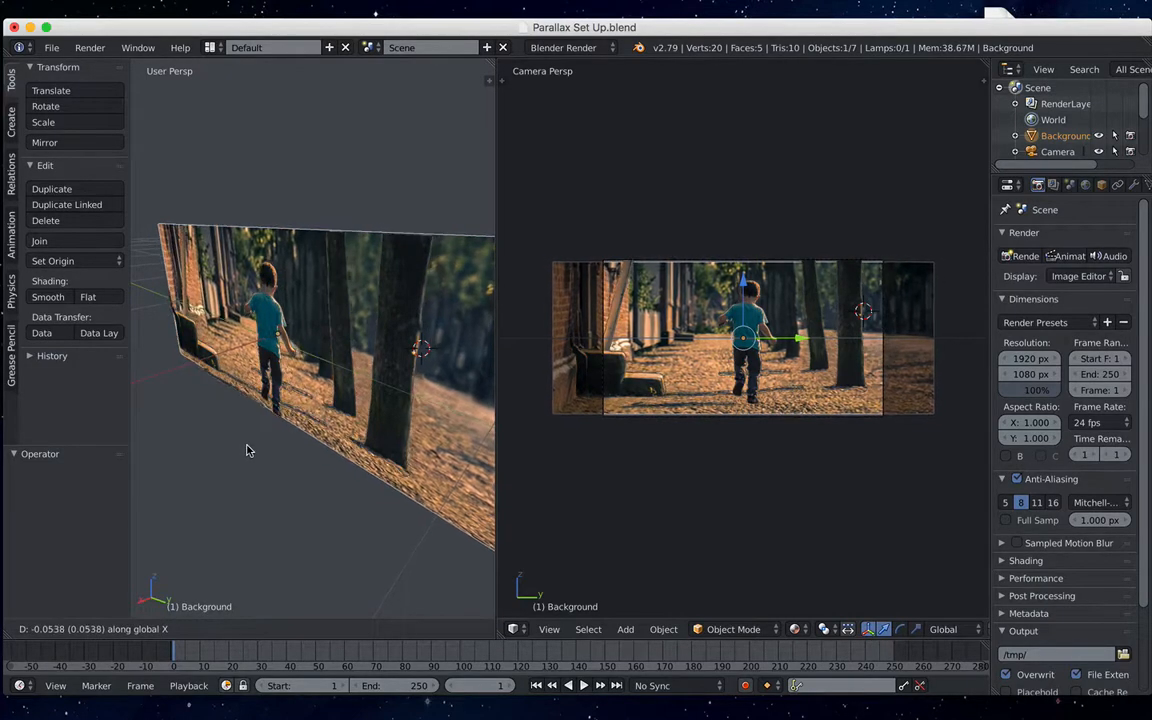
pyautogui.click(250, 450)
# - Move the Background plane a further -0.045 along the global X axis, away from the camera
pyautogui.moveTo(285, 450); pyautogui.dragTo(305, 300, button='middle')
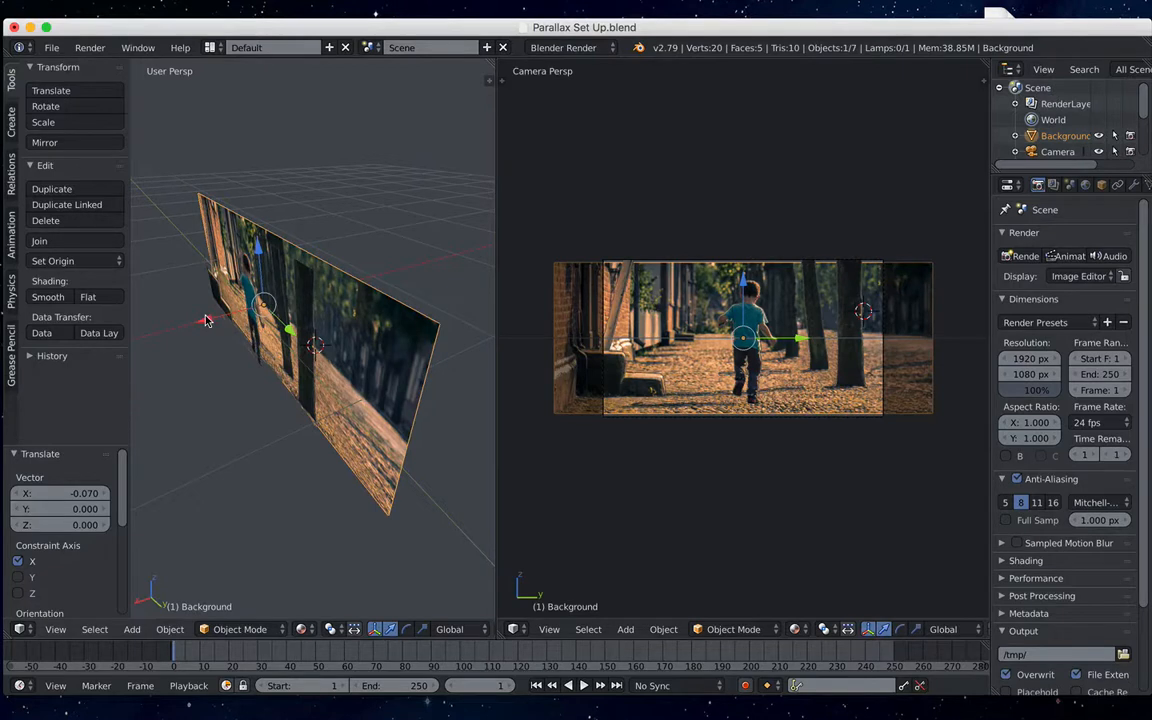
pyautogui.press('g')
pyautogui.press('x')
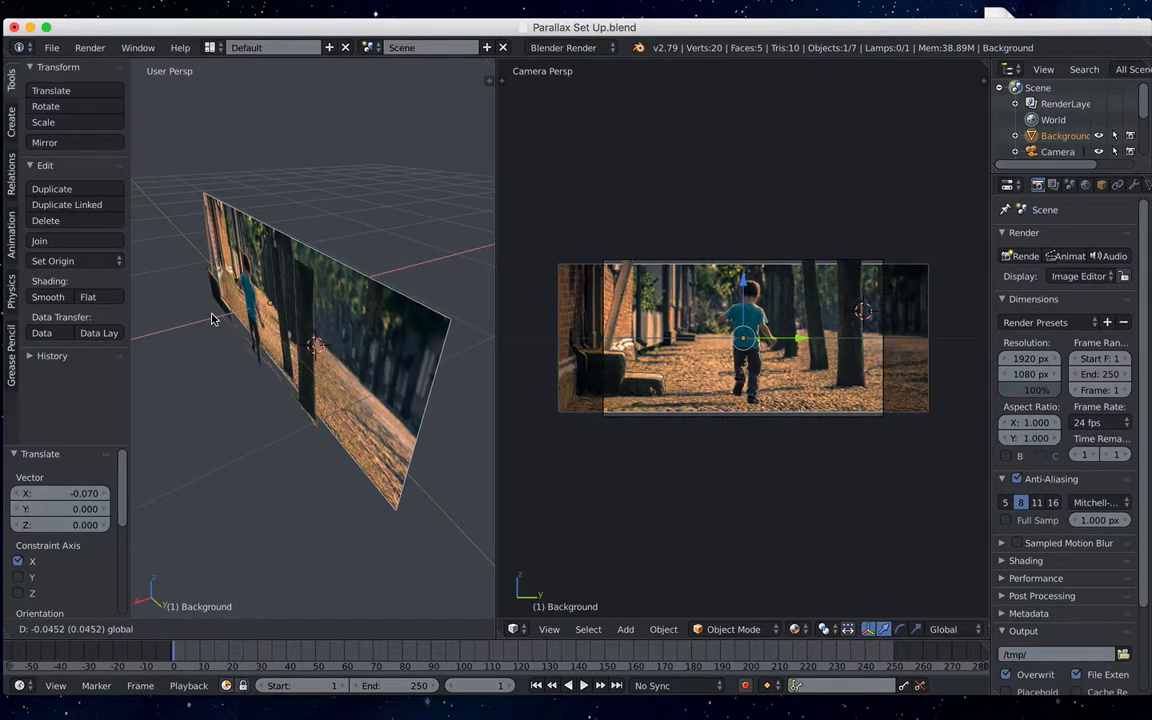
pyautogui.click(212, 319)
# - Scale the Background plane up uniformly by about 1.065 so it fills the camera frame's height
pyautogui.moveTo(270, 365)
pyautogui.mouseDown(button='middle')
pyautogui.moveTo(249, 365)
pyautogui.moveTo(291, 369)
pyautogui.moveTo(270, 340)
pyautogui.mouseUp(button='middle')
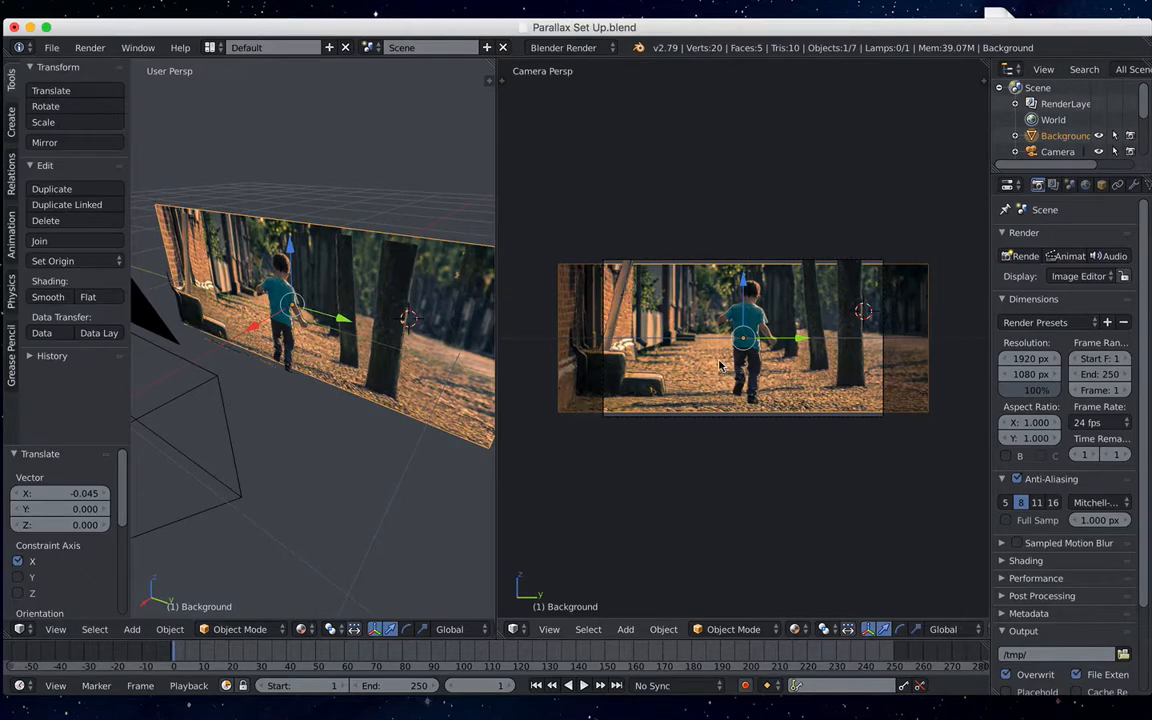
pyautogui.scroll(1, 710, 365)
pyautogui.scroll(1, 700, 365)
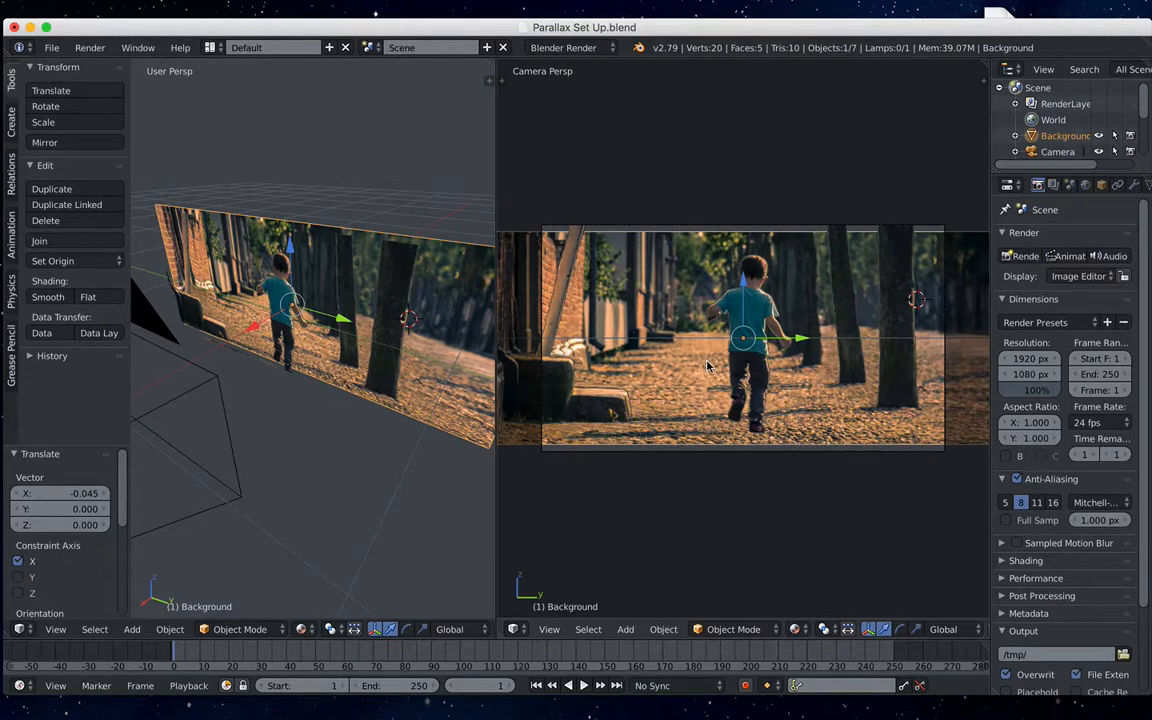
pyautogui.scroll(1, 703, 372)
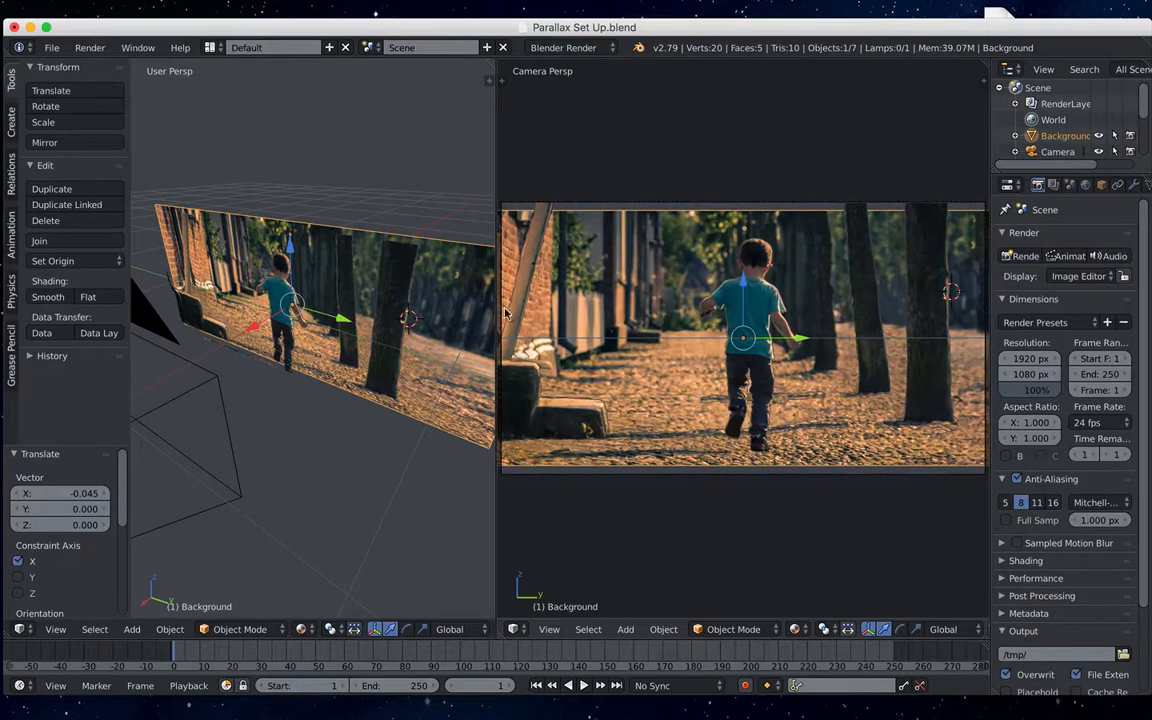
pyautogui.moveTo(496, 300); pyautogui.dragTo(354, 280)
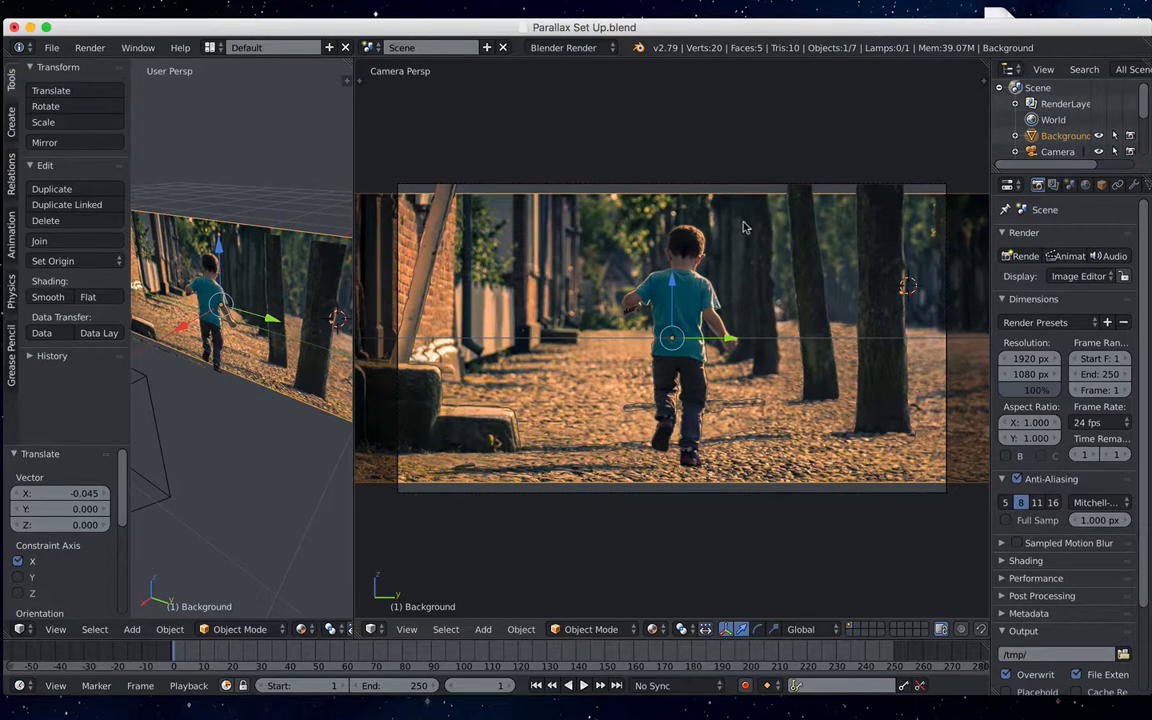
pyautogui.keyDown('shift'); pyautogui.moveTo(545, 207); pyautogui.dragTo(592, 181, button='middle'); pyautogui.keyUp('shift')
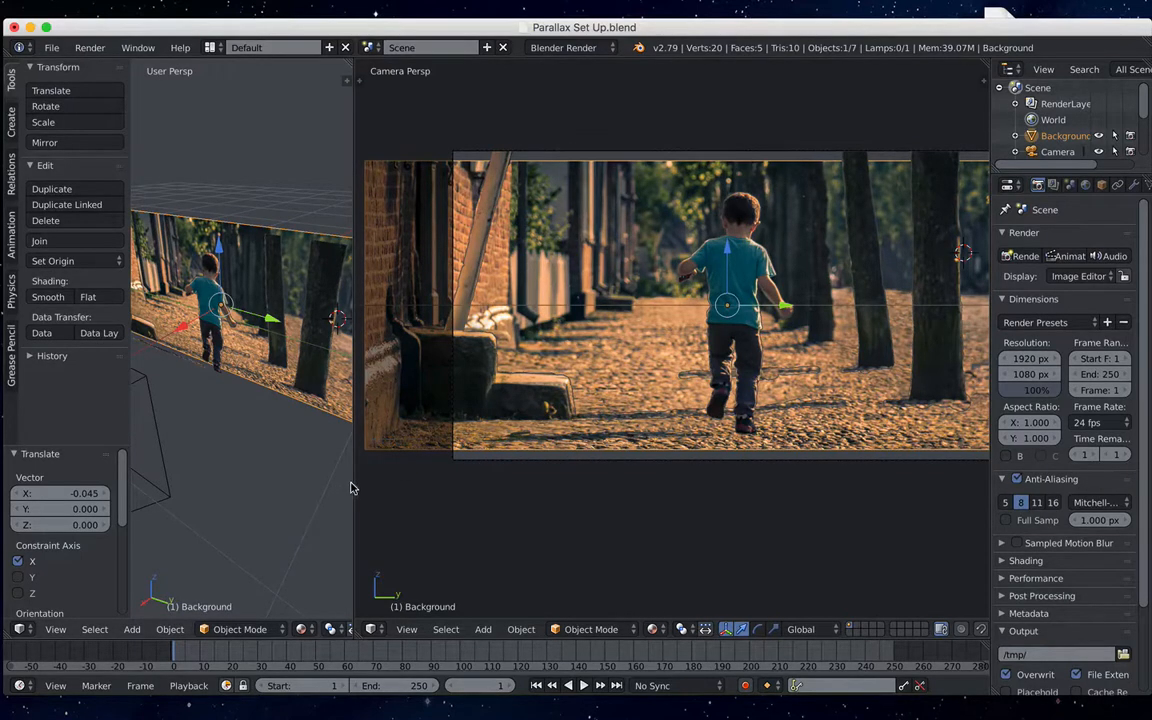
pyautogui.moveTo(353, 482); pyautogui.dragTo(487, 481)
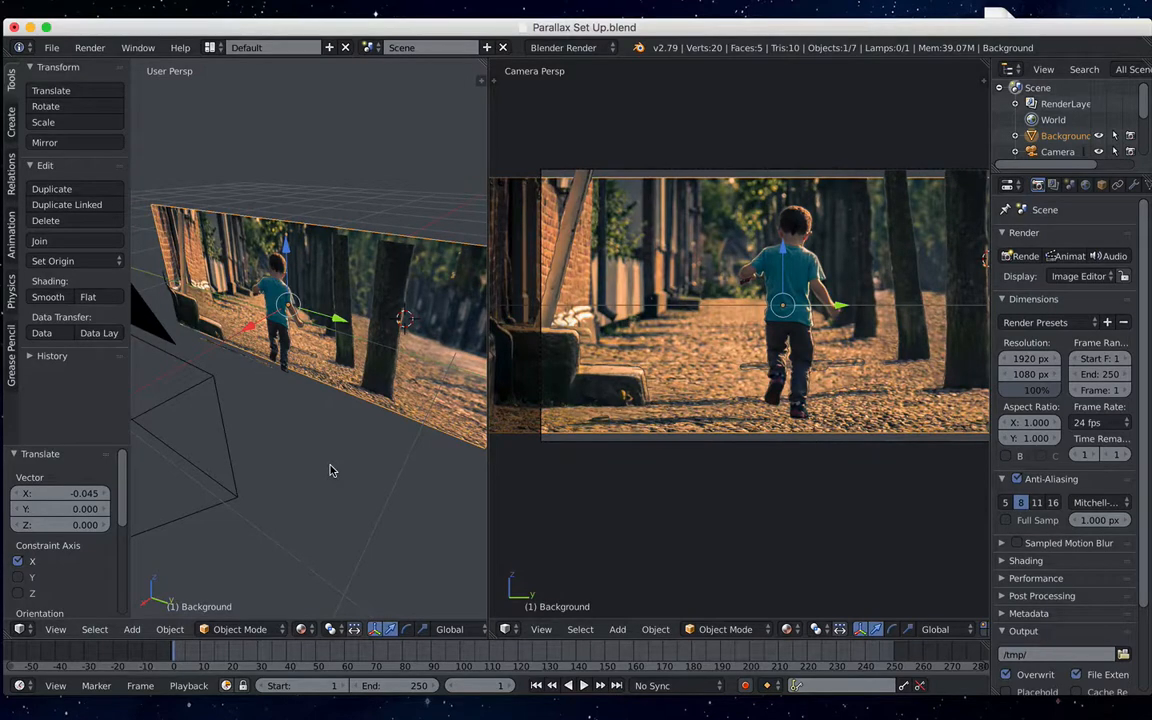
pyautogui.press('s')
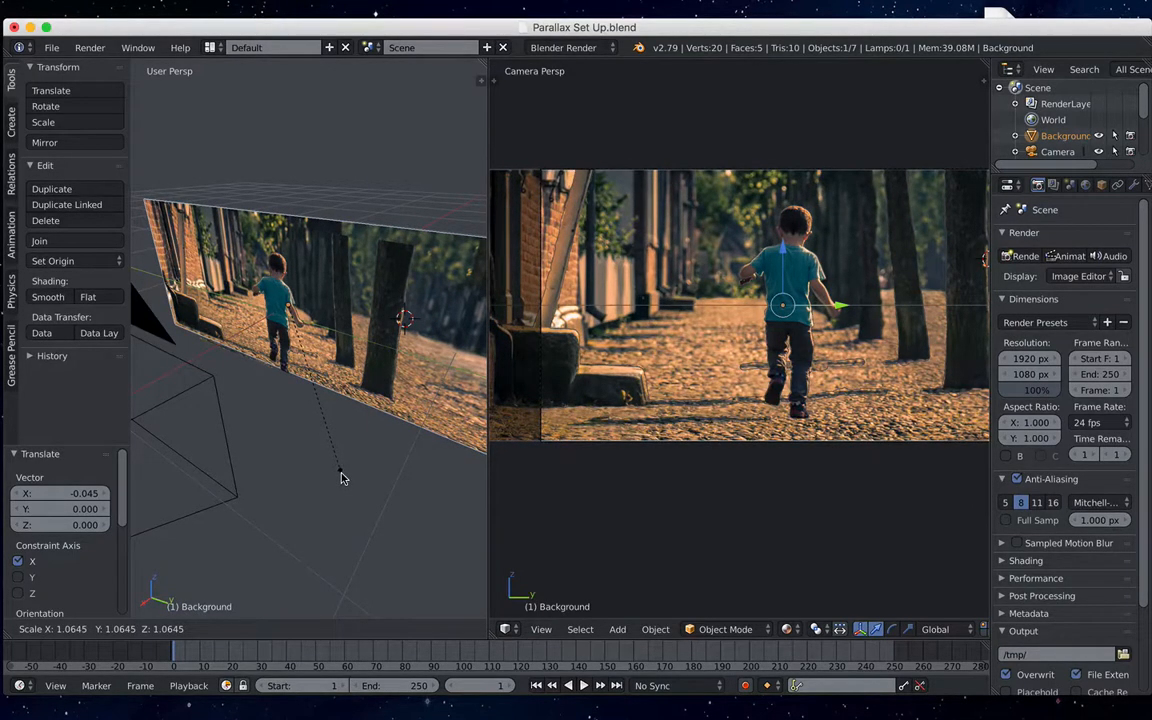
pyautogui.click(341, 478)
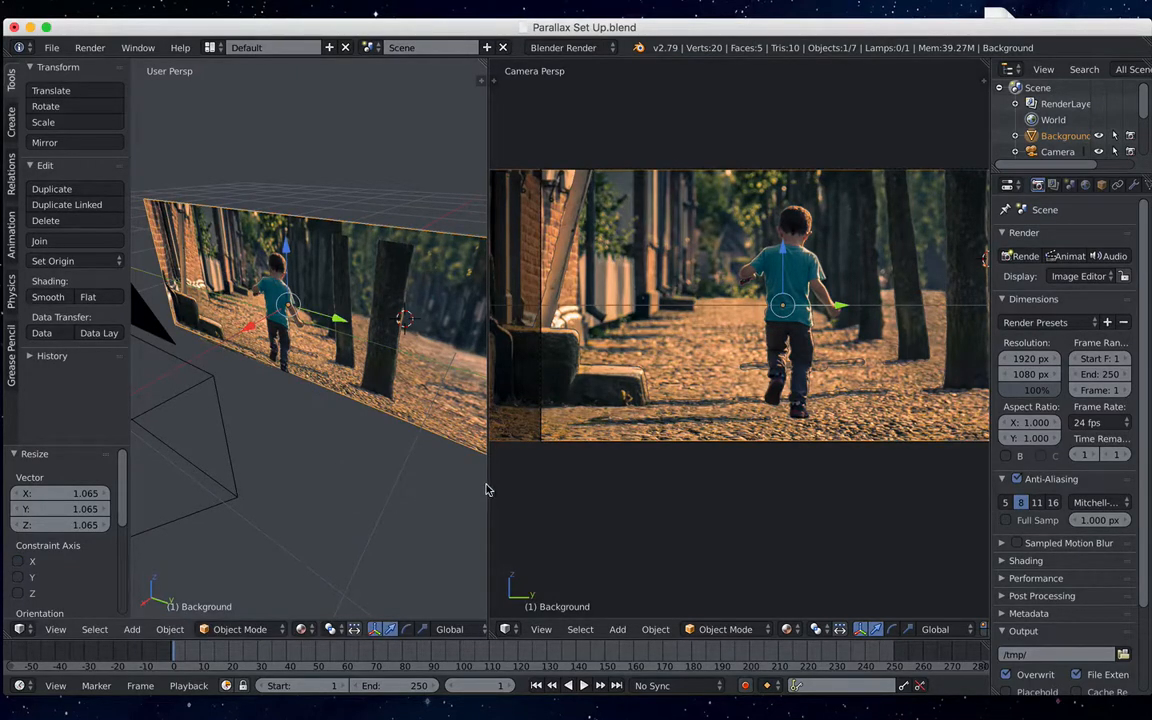
pyautogui.moveTo(488, 483); pyautogui.dragTo(462, 484)
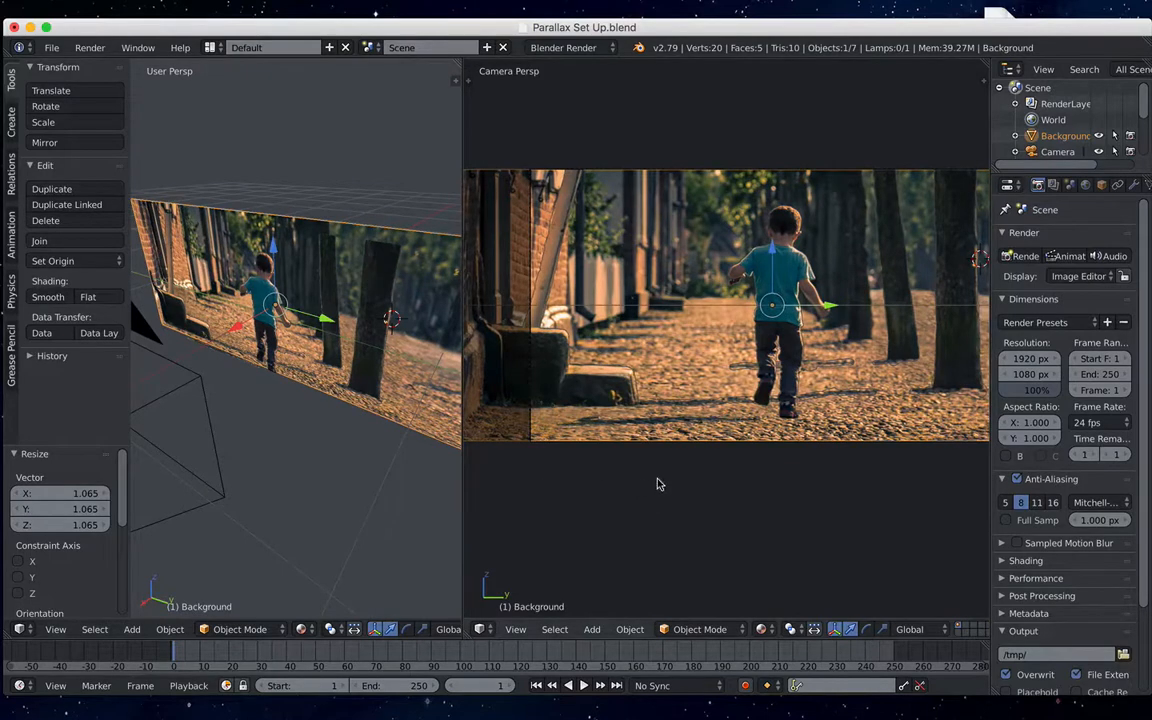
pyautogui.scroll(-2, 657, 484)
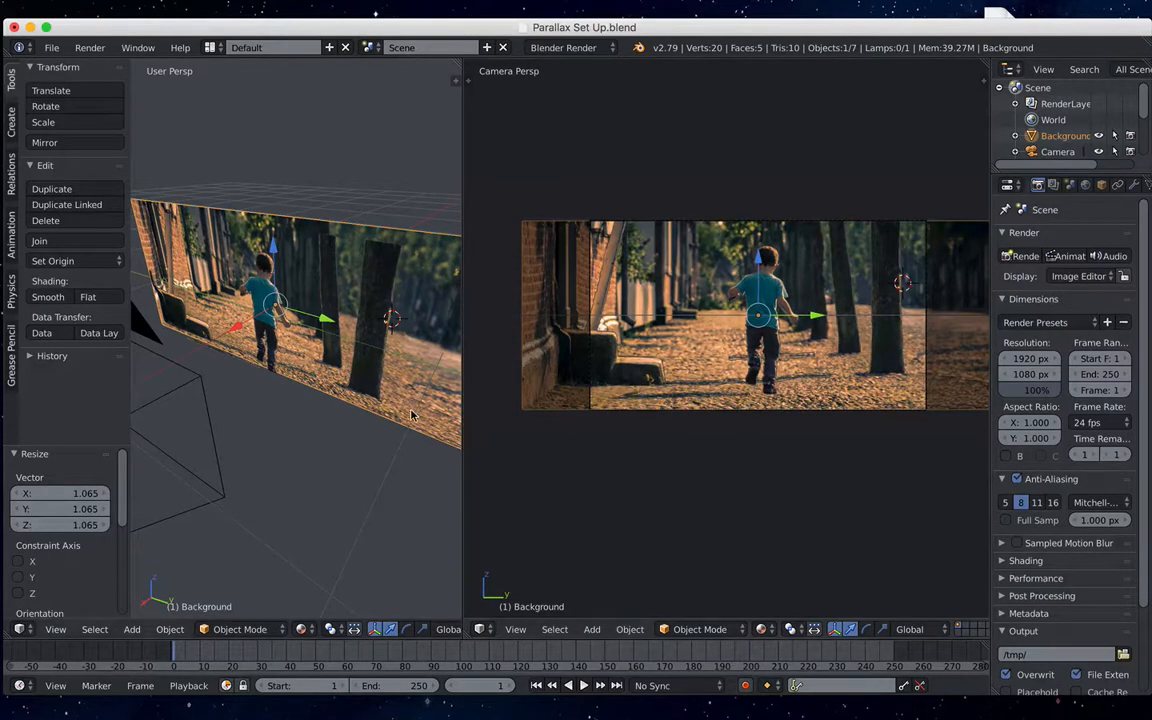
pyautogui.scroll(-4, 411, 415)
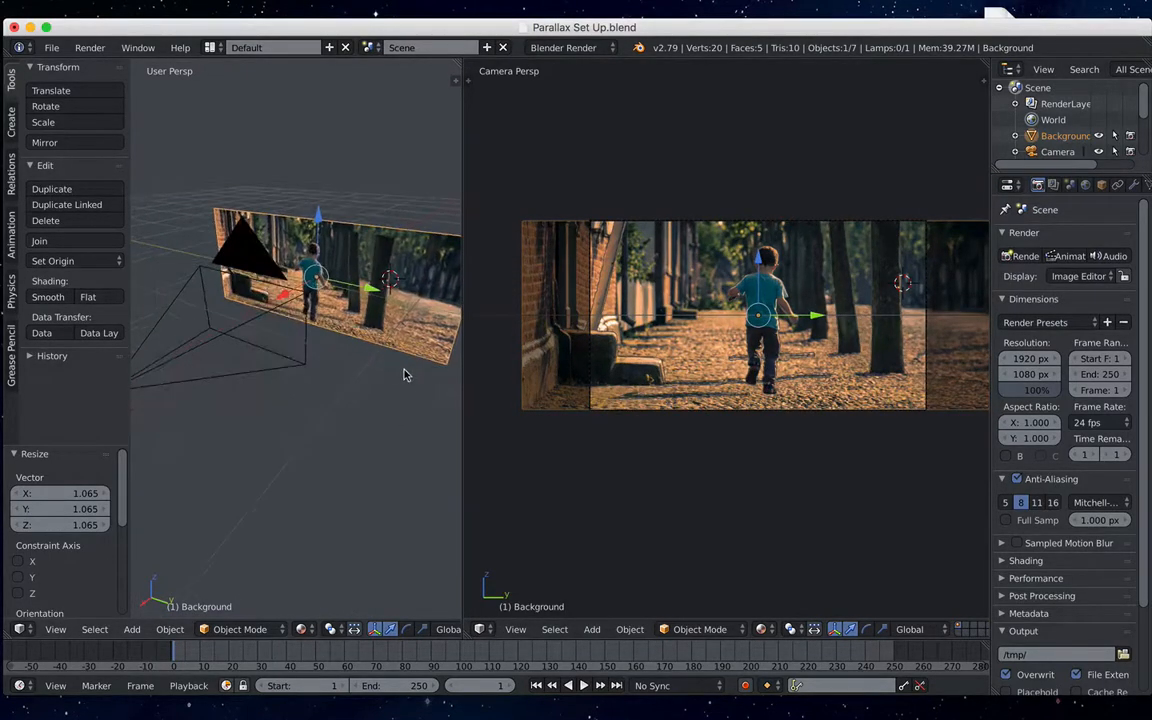
pyautogui.moveTo(396, 373); pyautogui.dragTo(401, 373, button='middle')
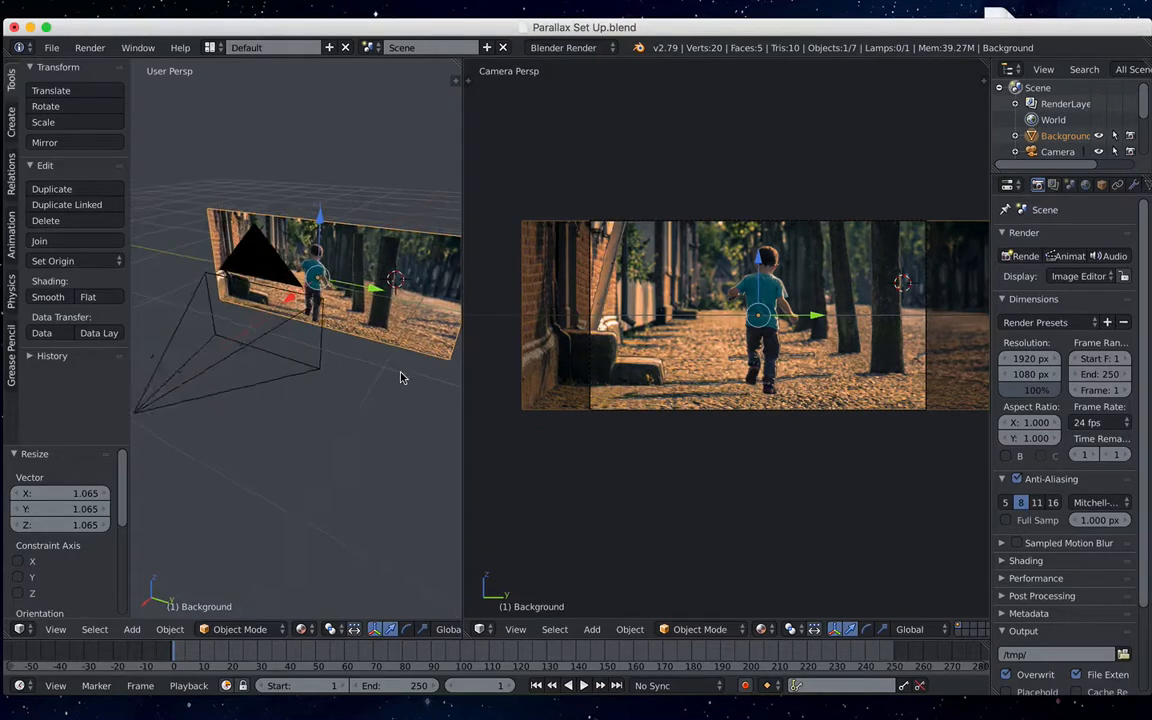
# - Move the camera sideways by about -0.370 along the global Y axis, toward the brick-wall side of the image
pyautogui.rightClick(246, 352)
pyautogui.moveTo(255, 375); pyautogui.dragTo(334, 410, button='middle')
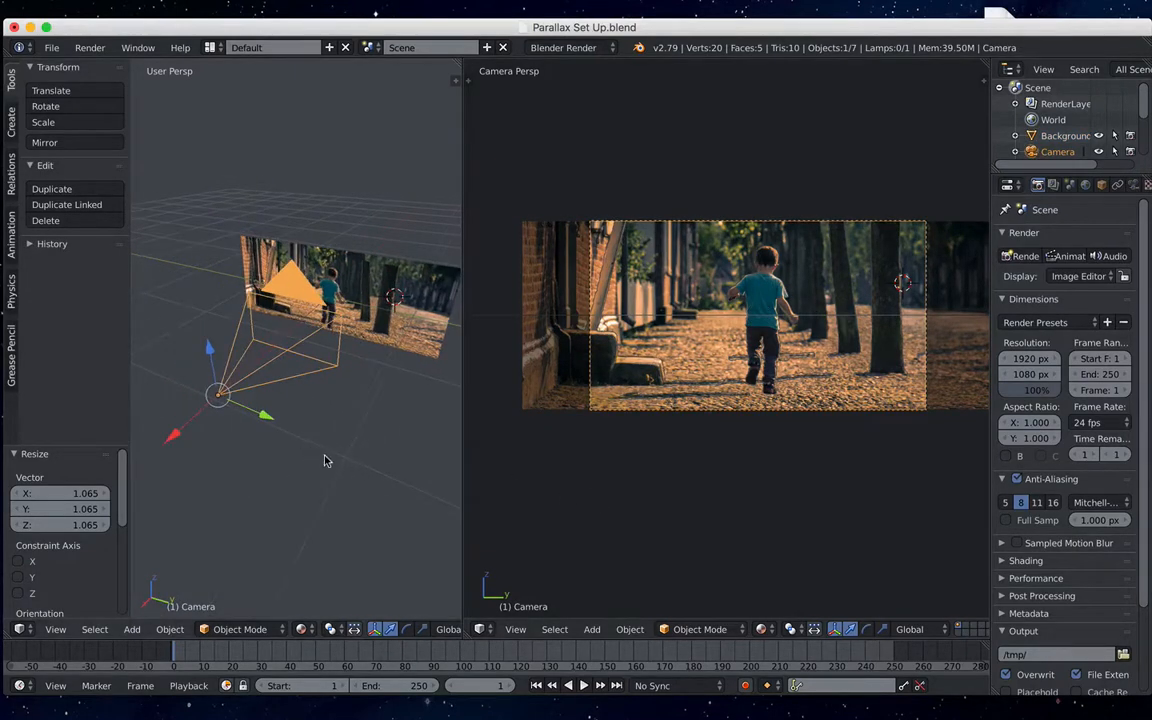
pyautogui.press('g')
pyautogui.press('y')
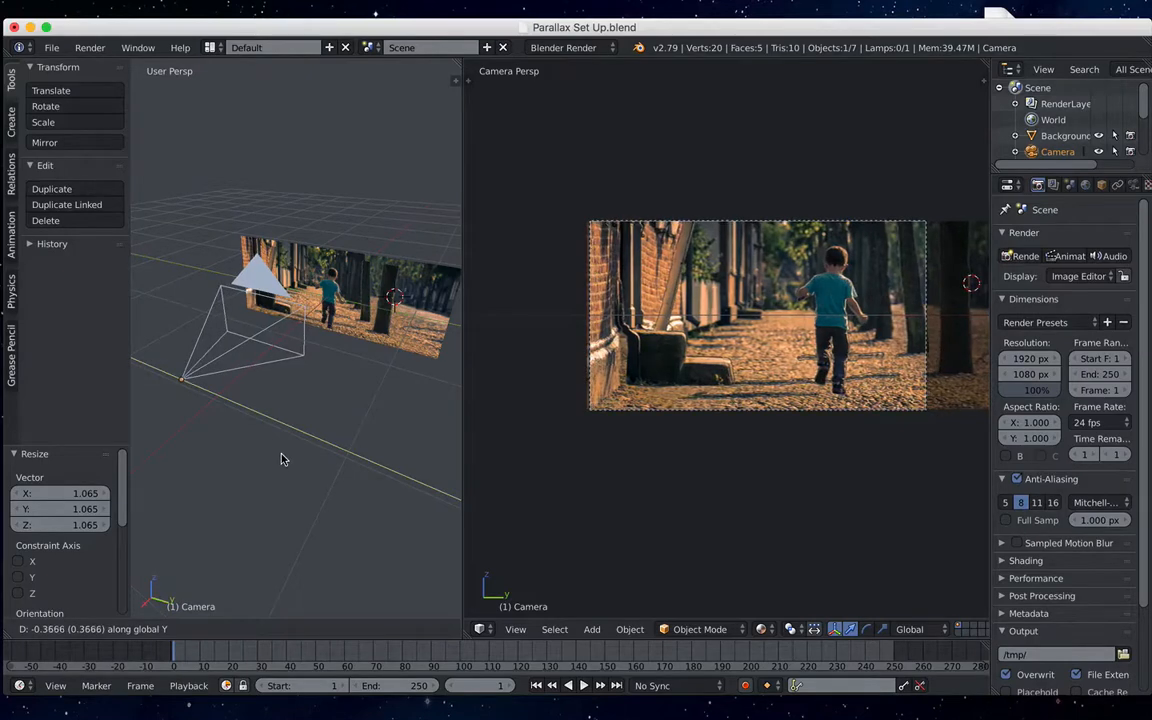
pyautogui.click(282, 460)
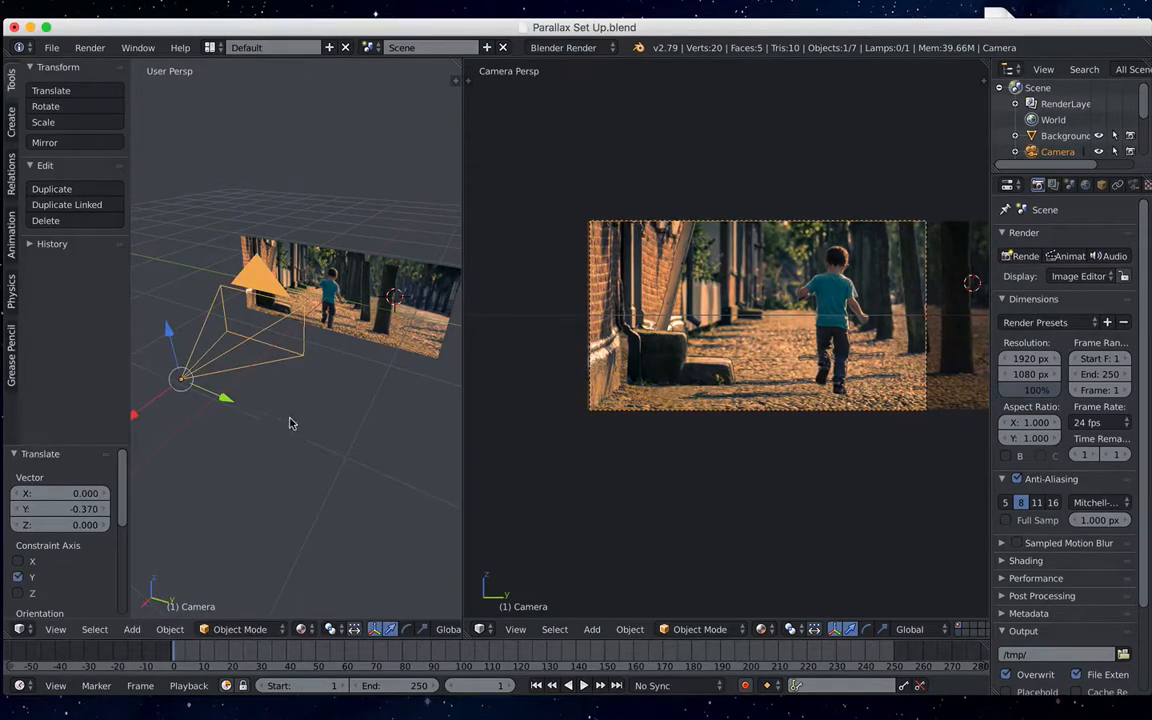
# - Slide the camera back along the positive global Y axis and move it about -0.143 along X, closer to the image planes
pyautogui.scroll(2, 605, 436)
pyautogui.keyDown('shift'); pyautogui.moveTo(657, 416); pyautogui.dragTo(592, 422, button='middle'); pyautogui.keyUp('shift')
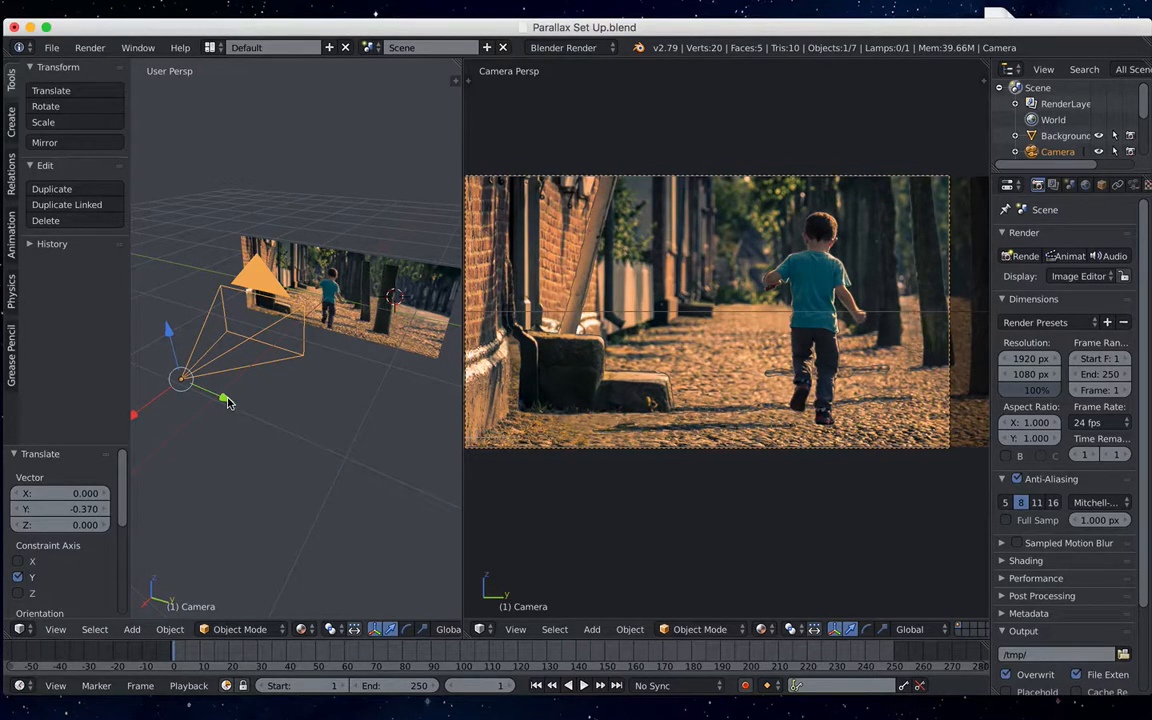
pyautogui.moveTo(227, 401)
pyautogui.mouseDown()
pyautogui.moveTo(327, 404)
pyautogui.moveTo(239, 396)
pyautogui.moveTo(319, 396)
pyautogui.moveTo(275, 399)
pyautogui.moveTo(260, 418)
pyautogui.mouseUp()
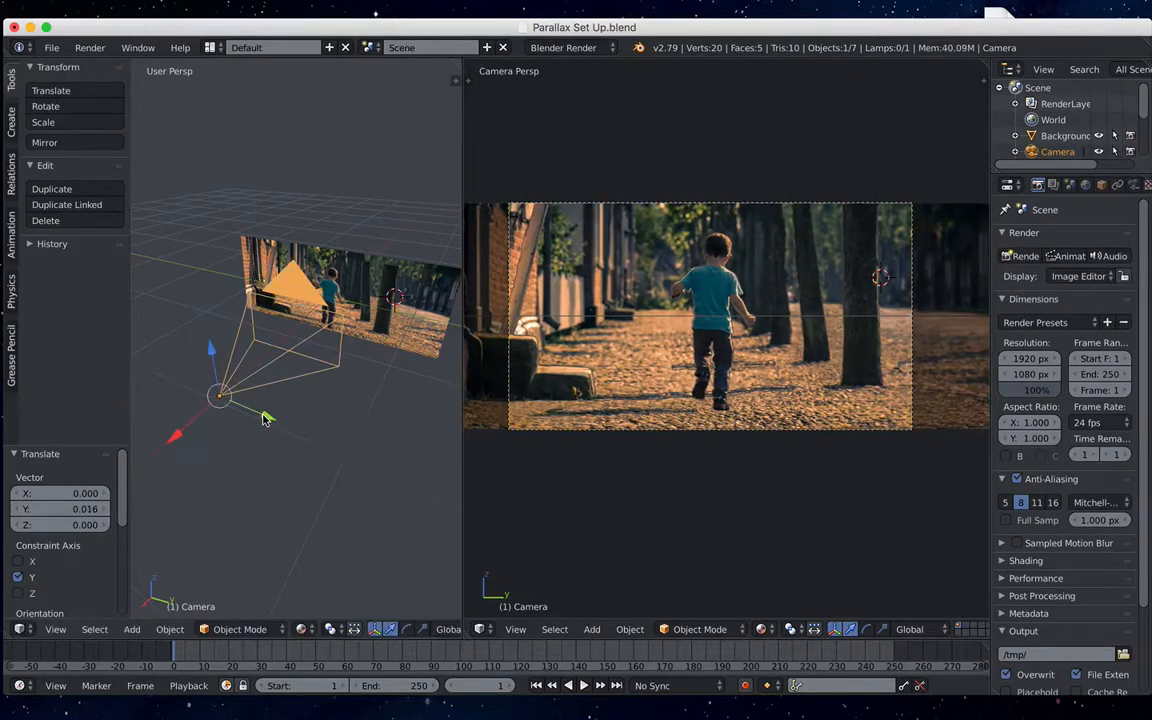
pyautogui.moveTo(173, 437)
pyautogui.mouseDown()
pyautogui.moveTo(242, 391)
pyautogui.moveTo(186, 427)
pyautogui.mouseUp()
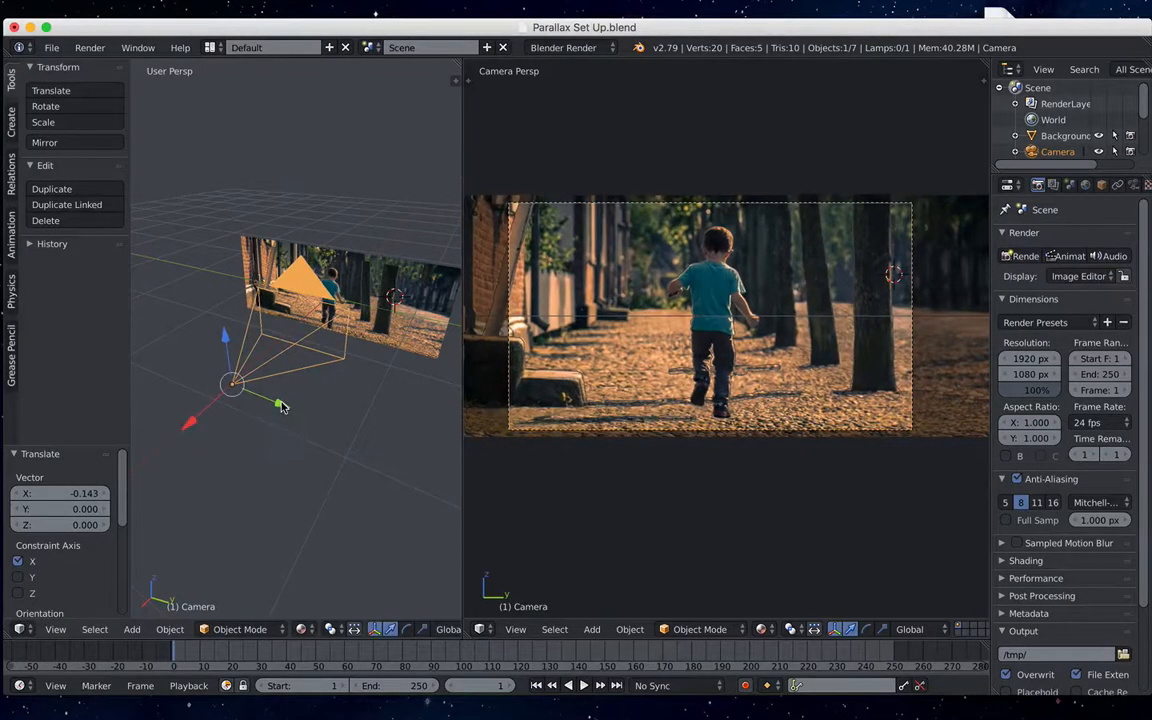
# - Reposition the camera toward the brick wall along global Y with a final X shift of about -0.024, and save the file
pyautogui.moveTo(281, 406); pyautogui.dragTo(250, 406)
pyautogui.moveTo(157, 408)
pyautogui.mouseDown()
pyautogui.moveTo(147, 419)
pyautogui.moveTo(227, 386)
pyautogui.moveTo(156, 428)
pyautogui.mouseUp()
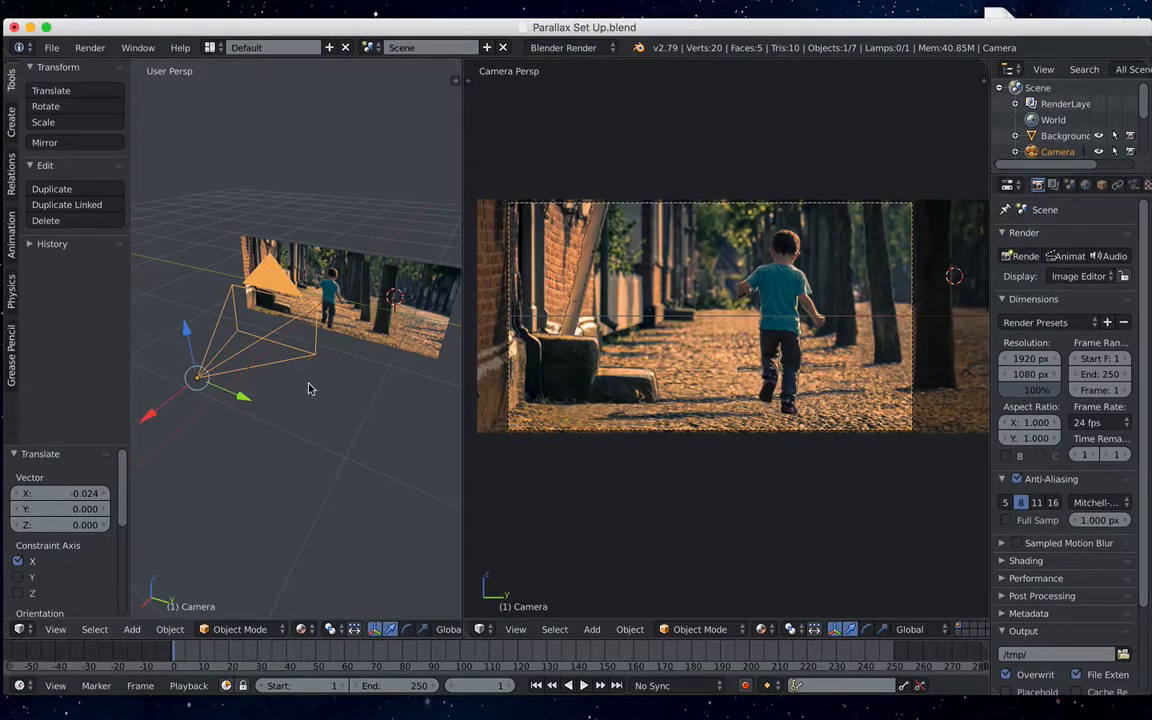
pyautogui.hotkey('ctrl', 's')
pyautogui.click(308, 389)
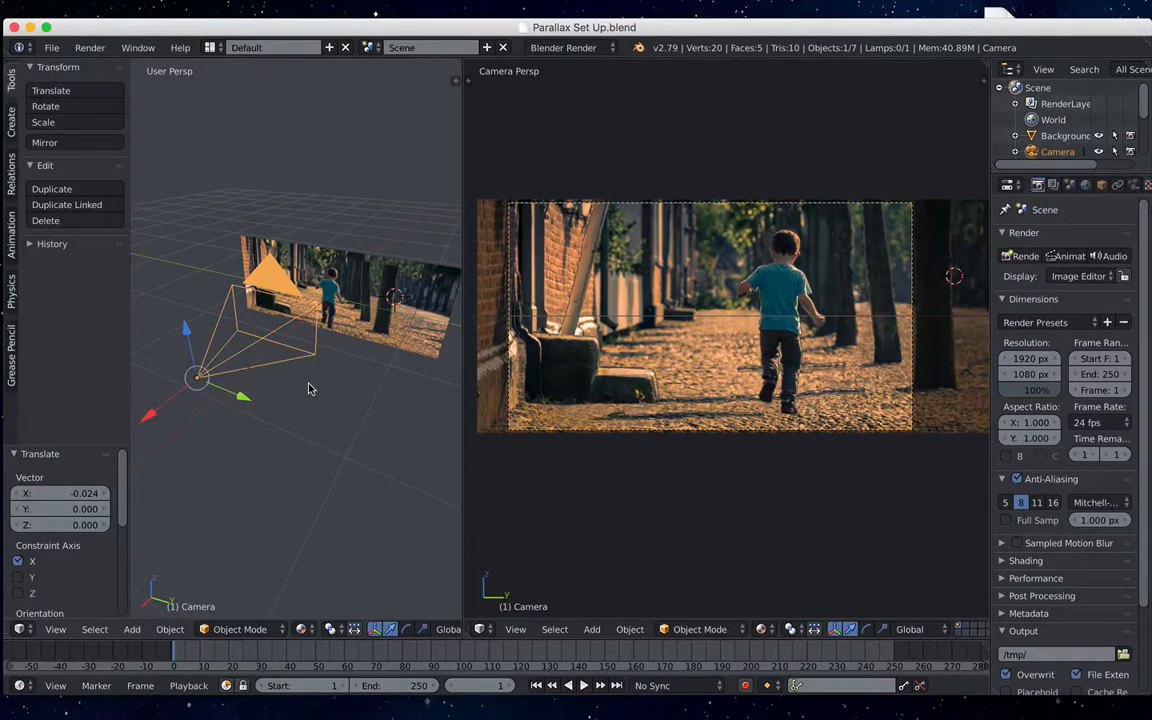